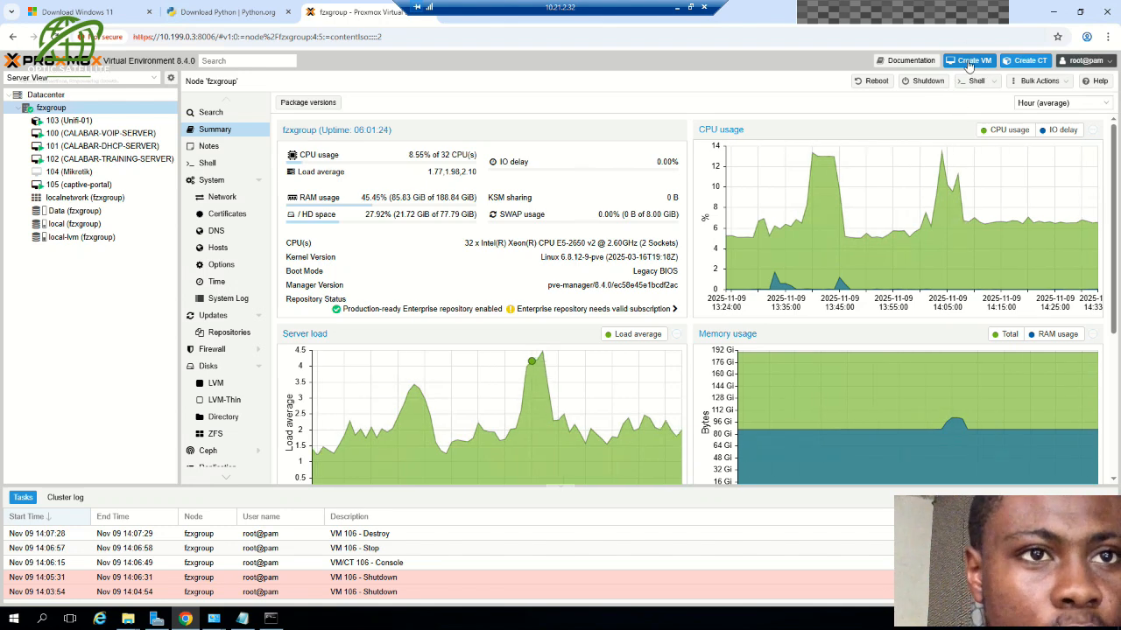
# Display the ISO images held in the local storage of node fzxgroup
pyautogui.click(969, 64)
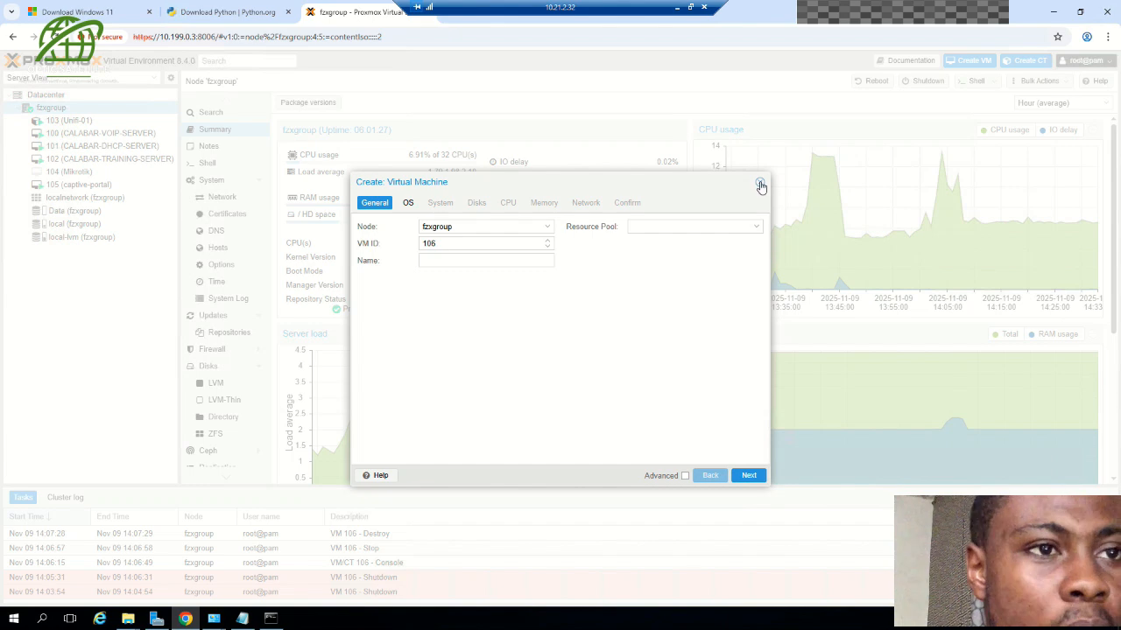
pyautogui.press('Escape')
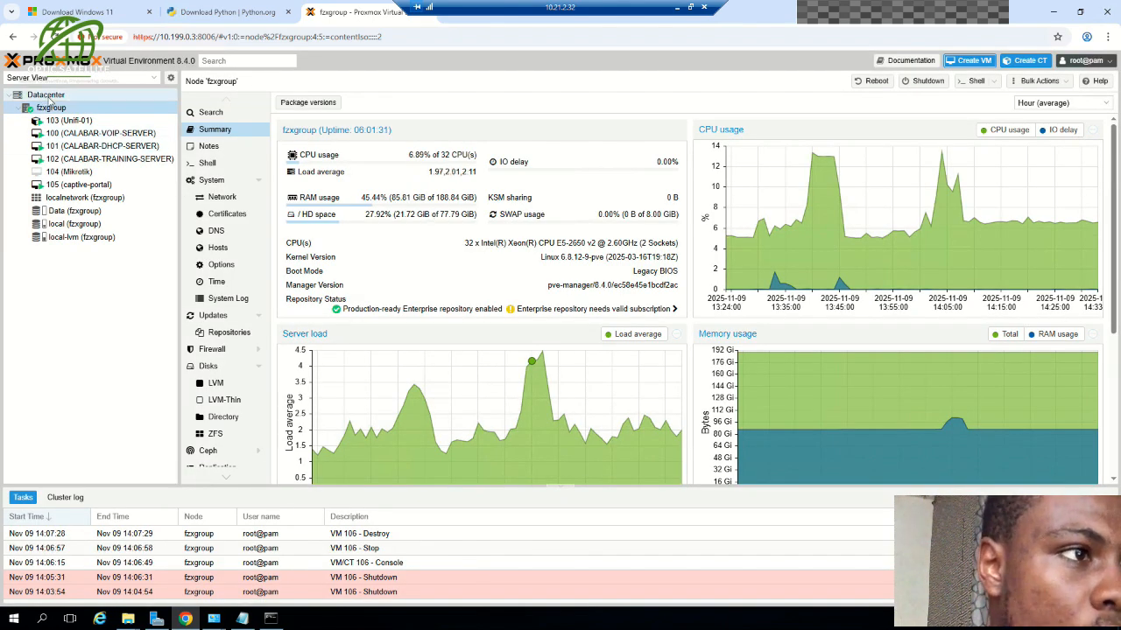
pyautogui.click(44, 98)
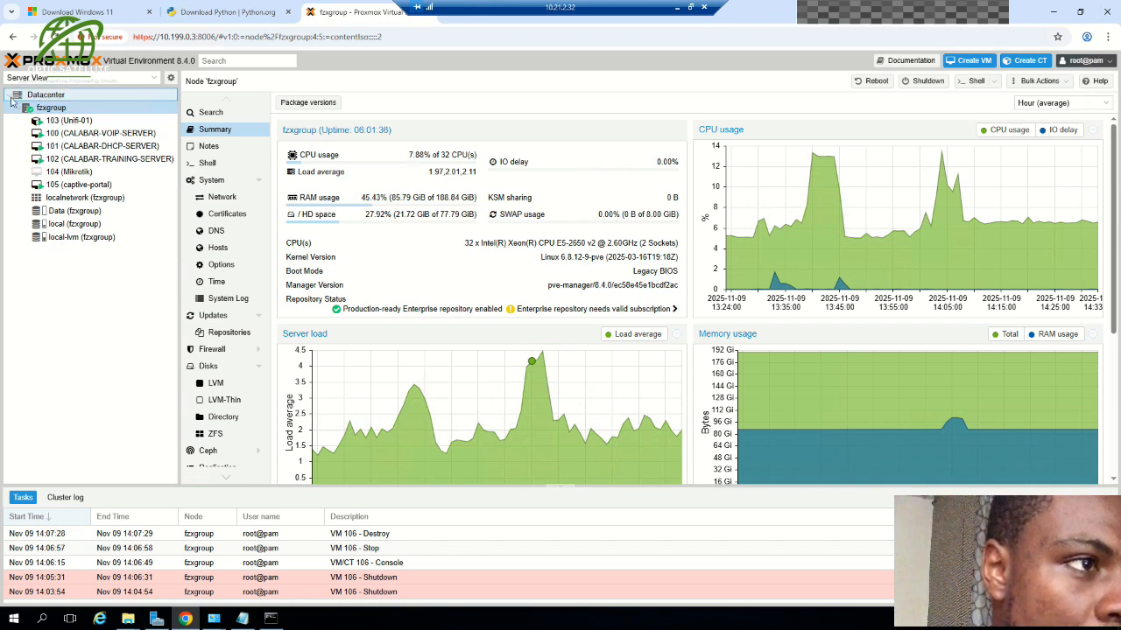
pyautogui.click(9, 97)
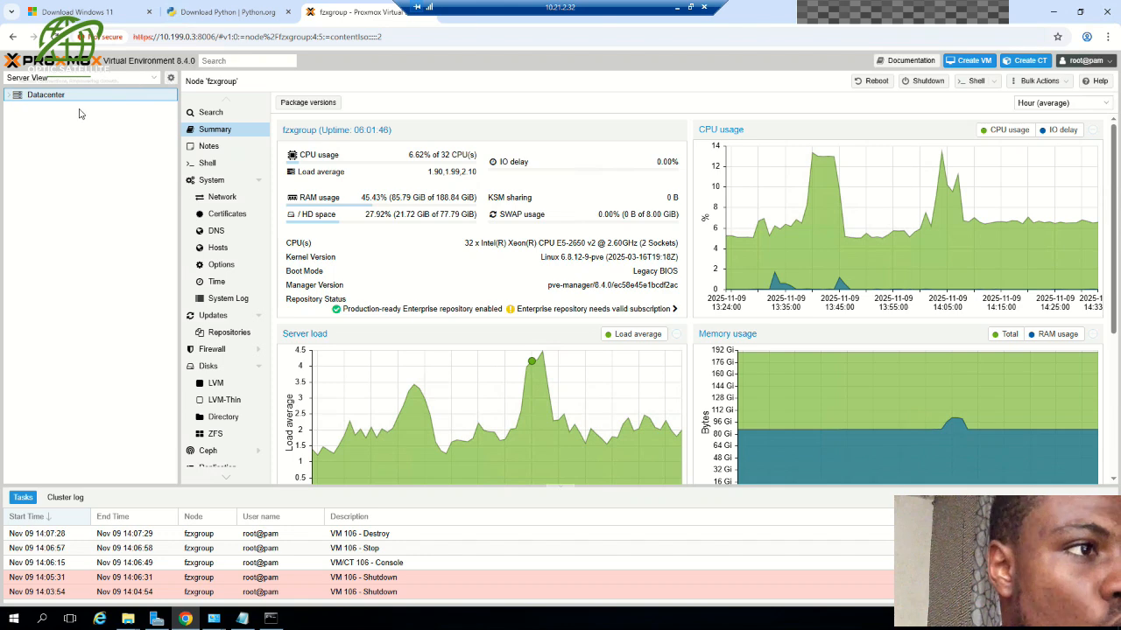
pyautogui.doubleClick(46, 95)
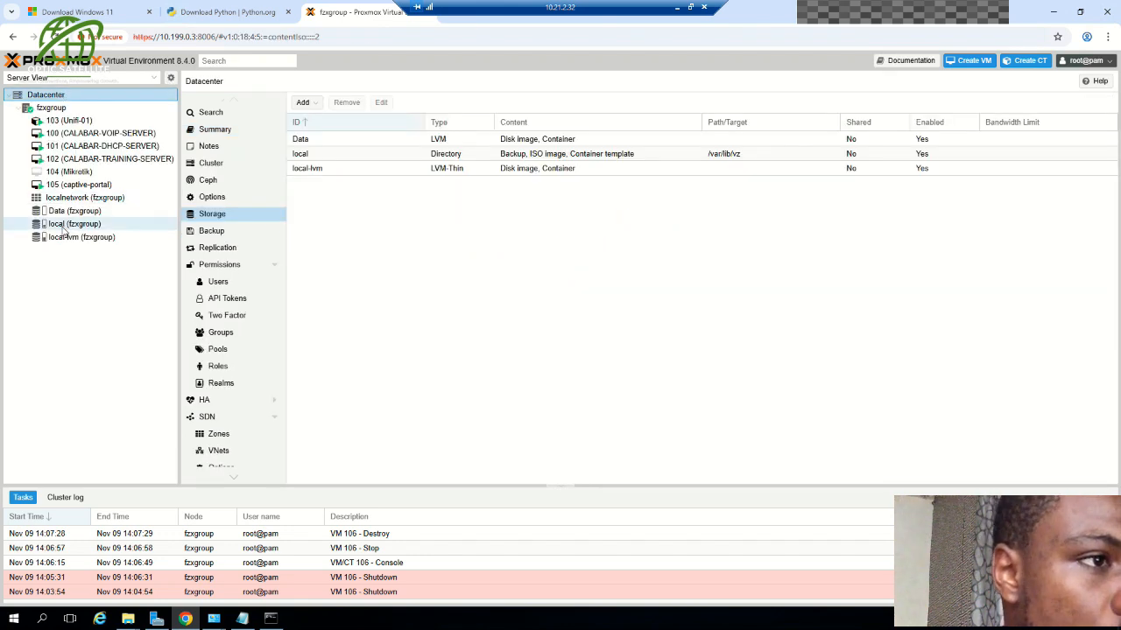
pyautogui.moveTo(64, 230)
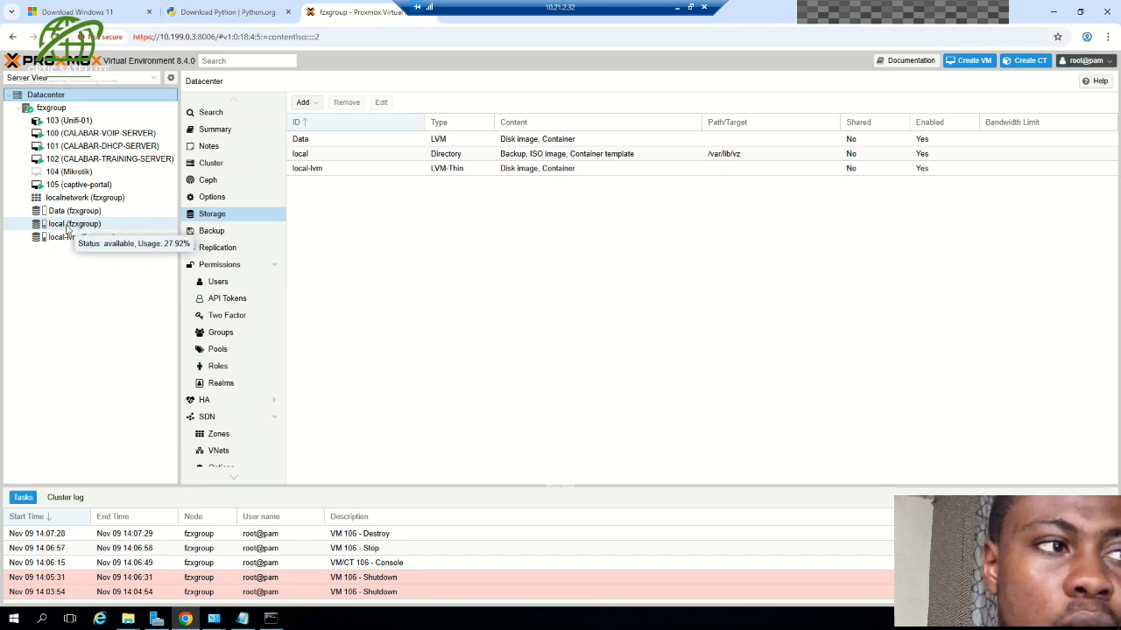
pyautogui.click(67, 228)
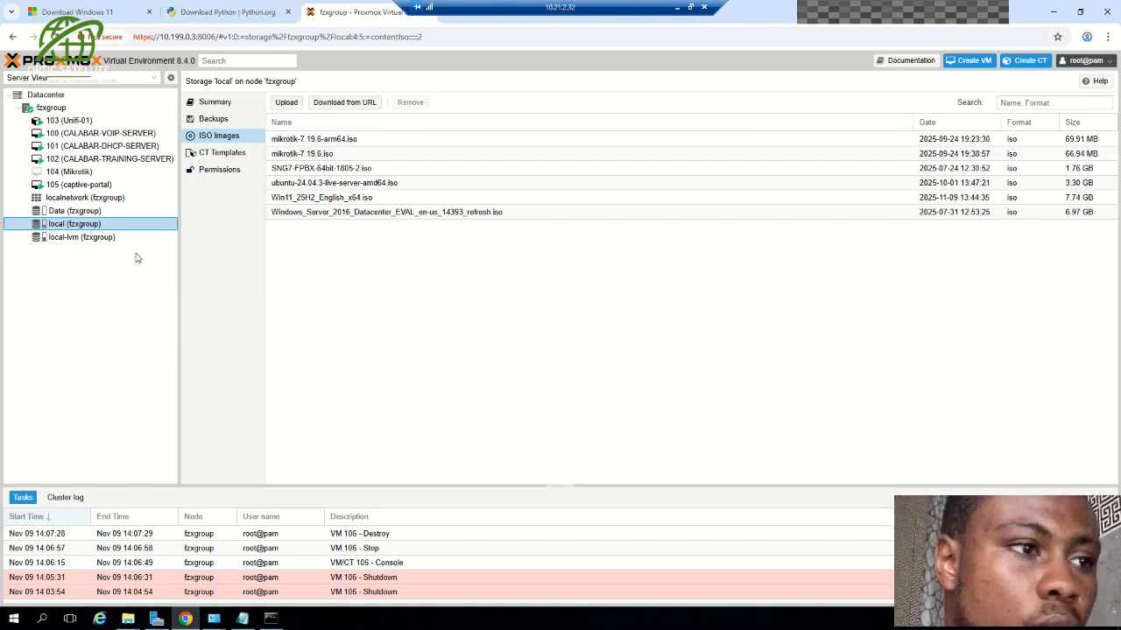
# Start creating a new virtual machine named WIN11 on node fzxgroup, leaving the resource pool empty
pyautogui.click(974, 61)
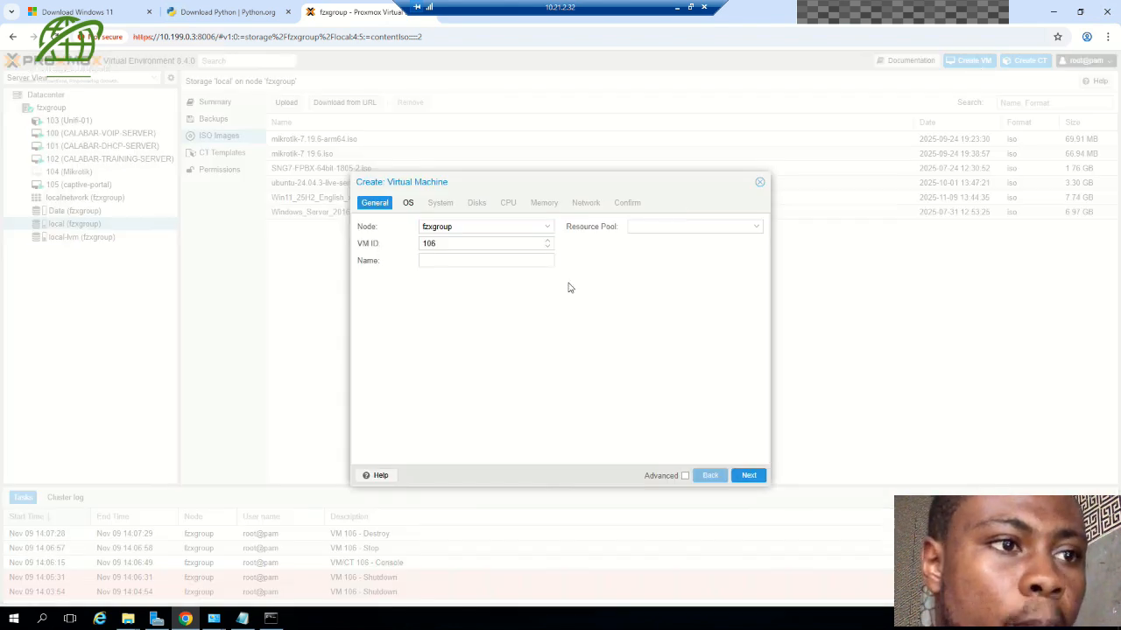
pyautogui.click(460, 261)
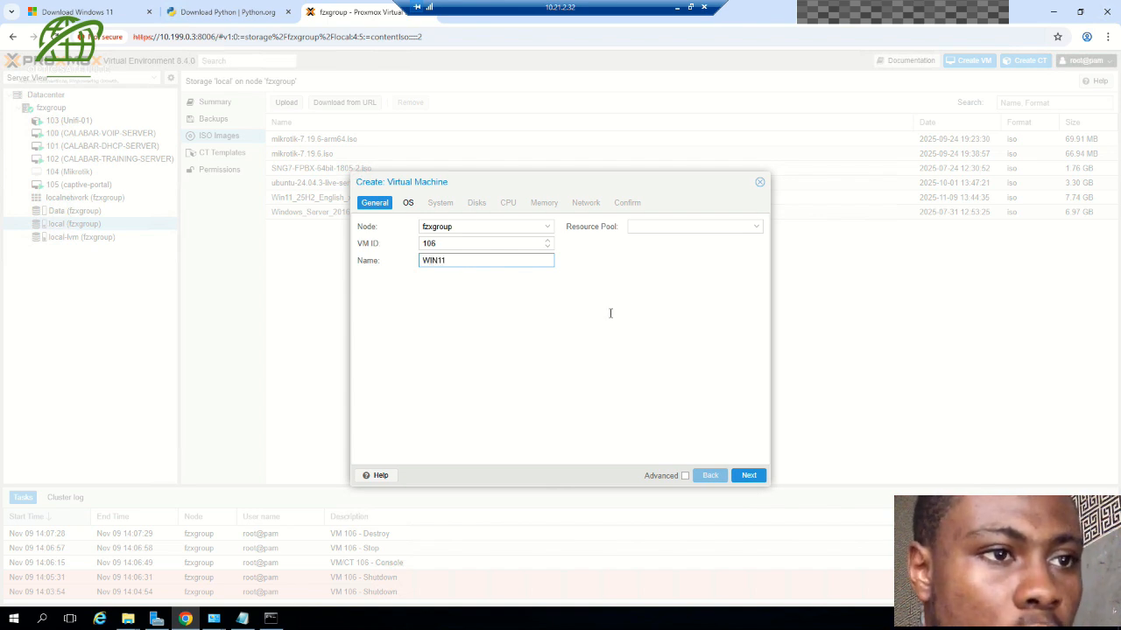
pyautogui.click(755, 230)
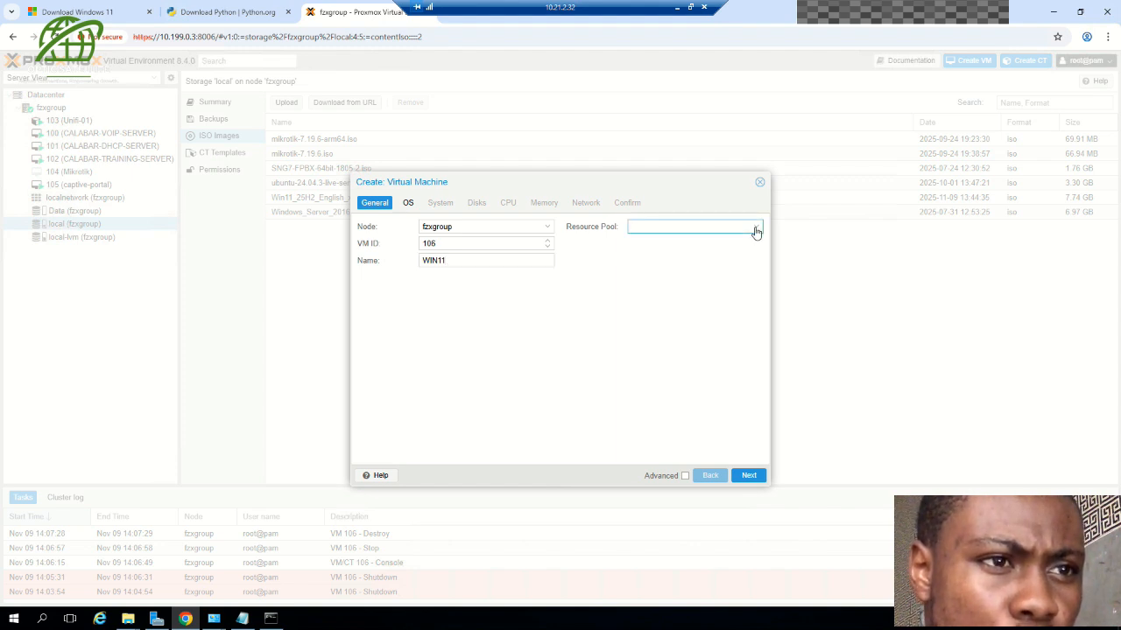
pyautogui.click(756, 231)
pyautogui.click(756, 230)
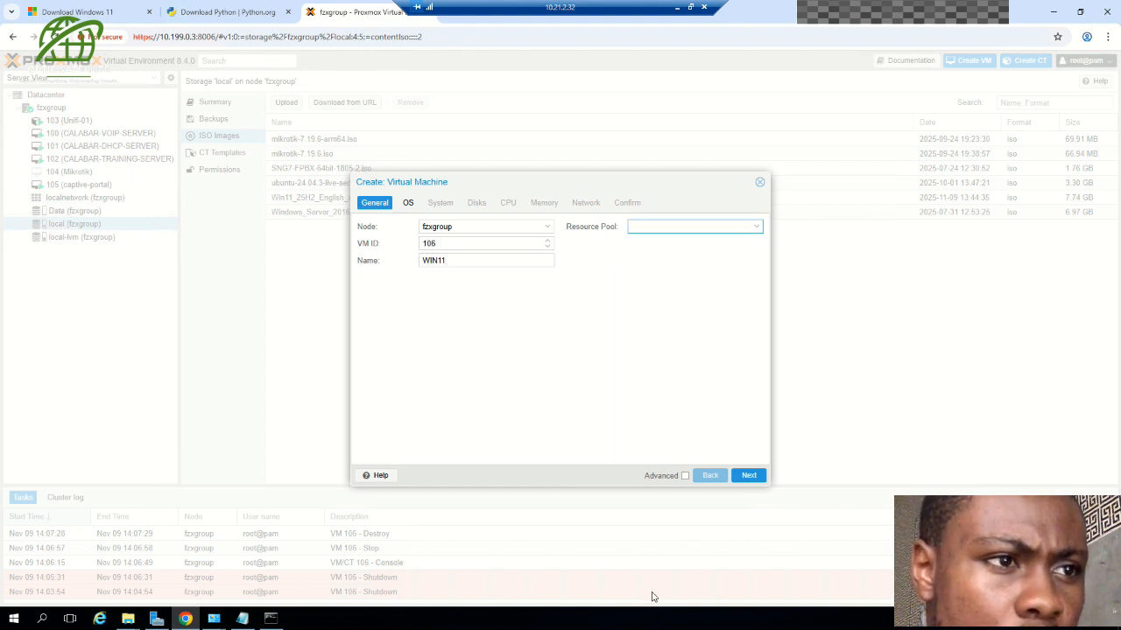
pyautogui.click(753, 482)
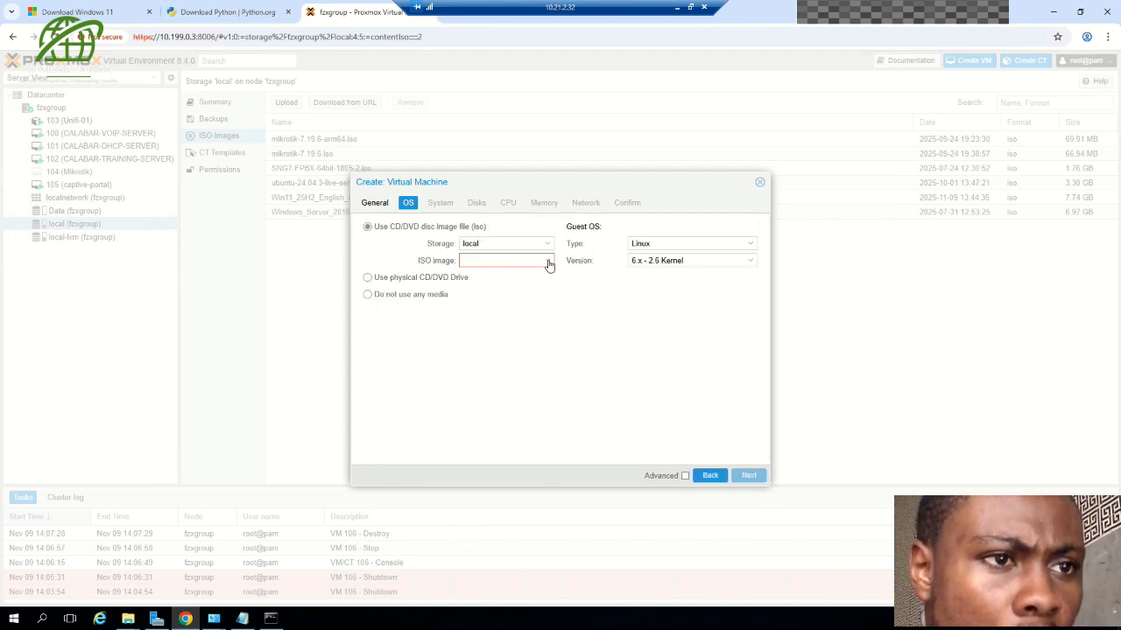
# Use the Win11_25H2_English_x64.iso image as installation media and set the guest OS type to Microsoft Windows
pyautogui.click(549, 265)
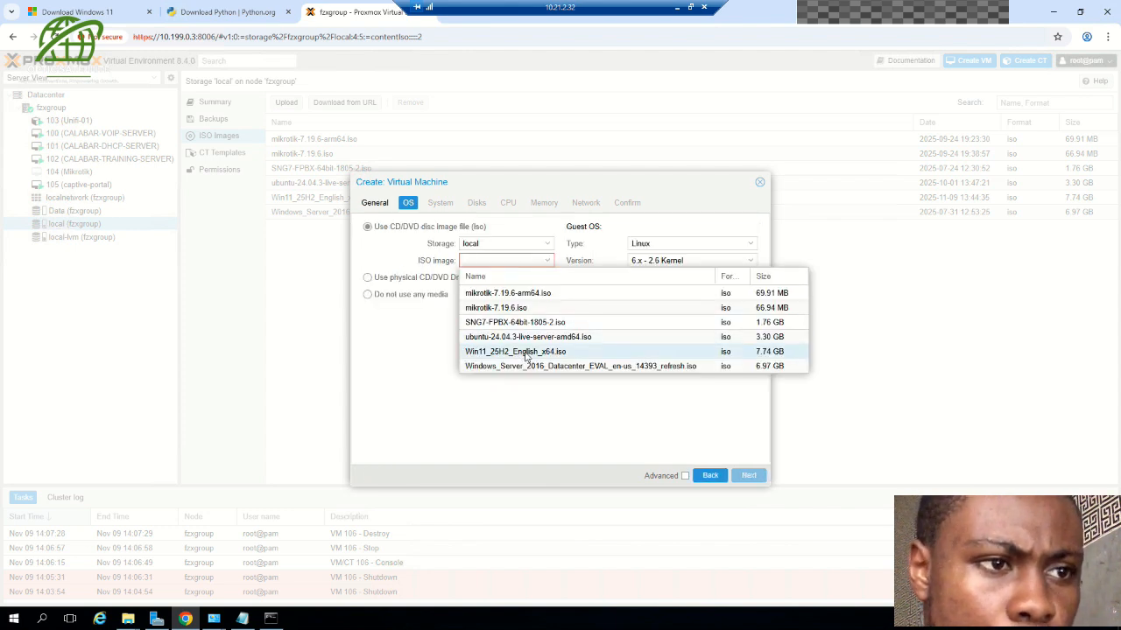
pyautogui.click(526, 351)
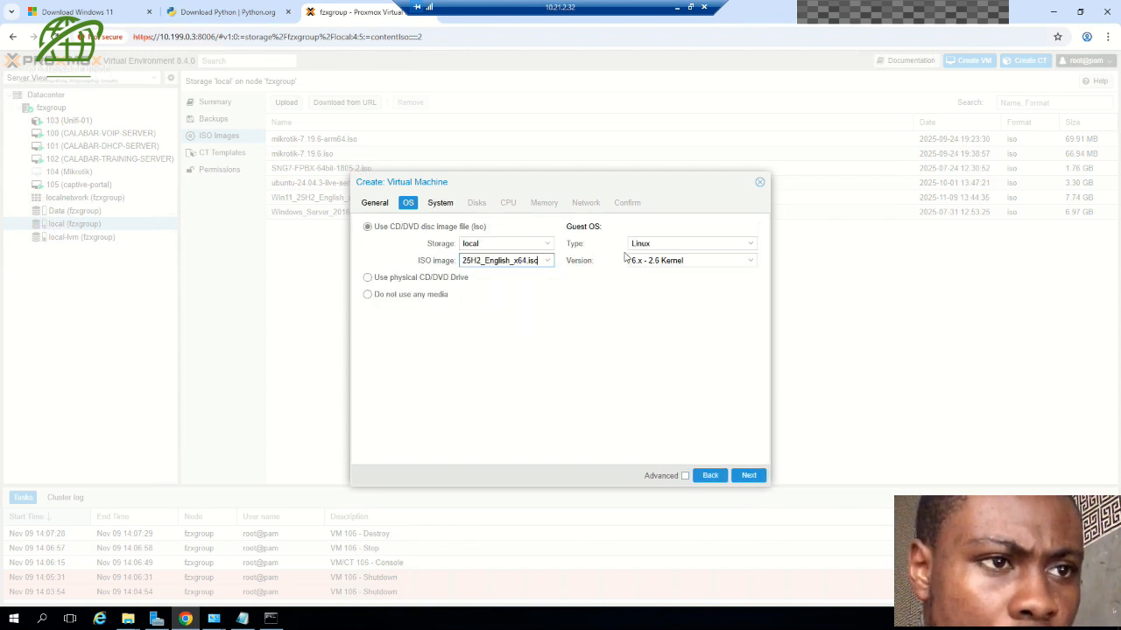
pyautogui.click(748, 244)
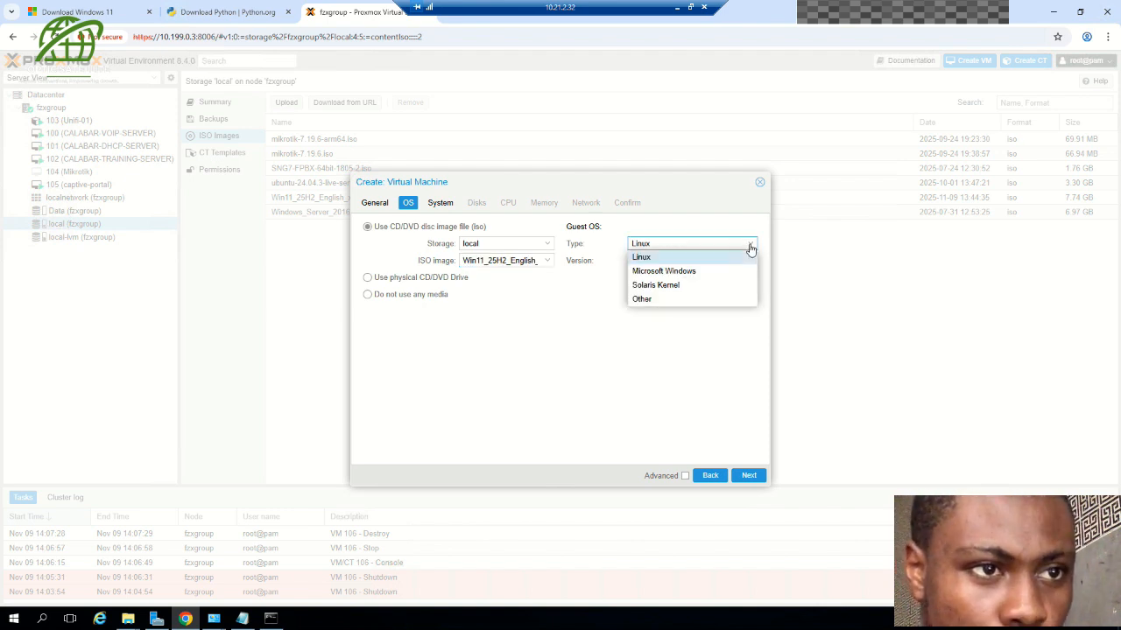
pyautogui.click(683, 273)
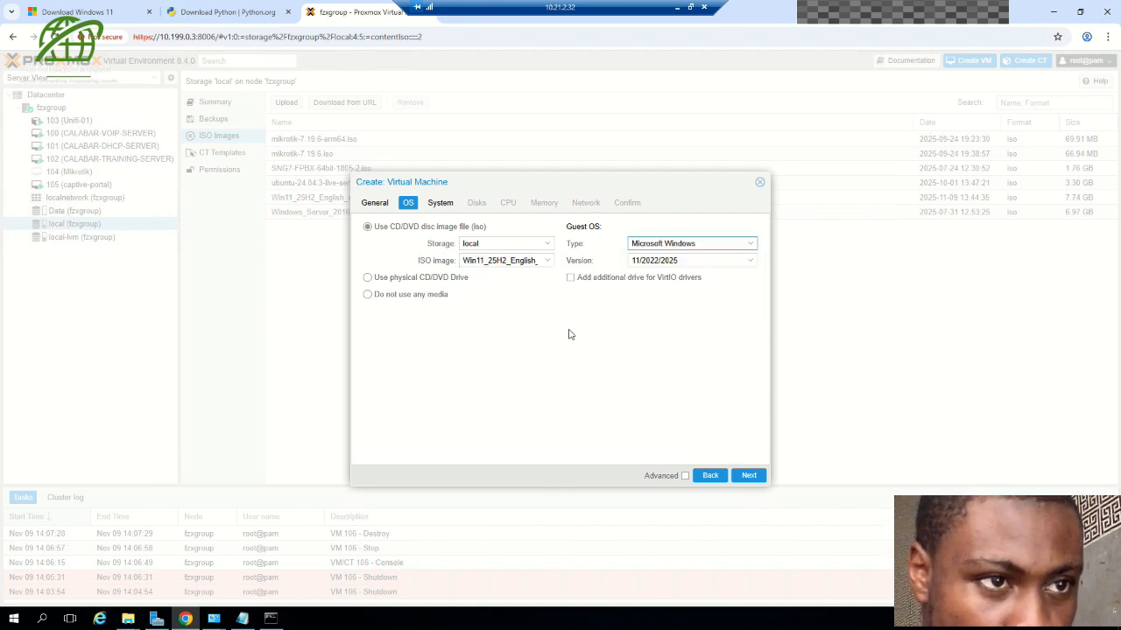
pyautogui.click(749, 477)
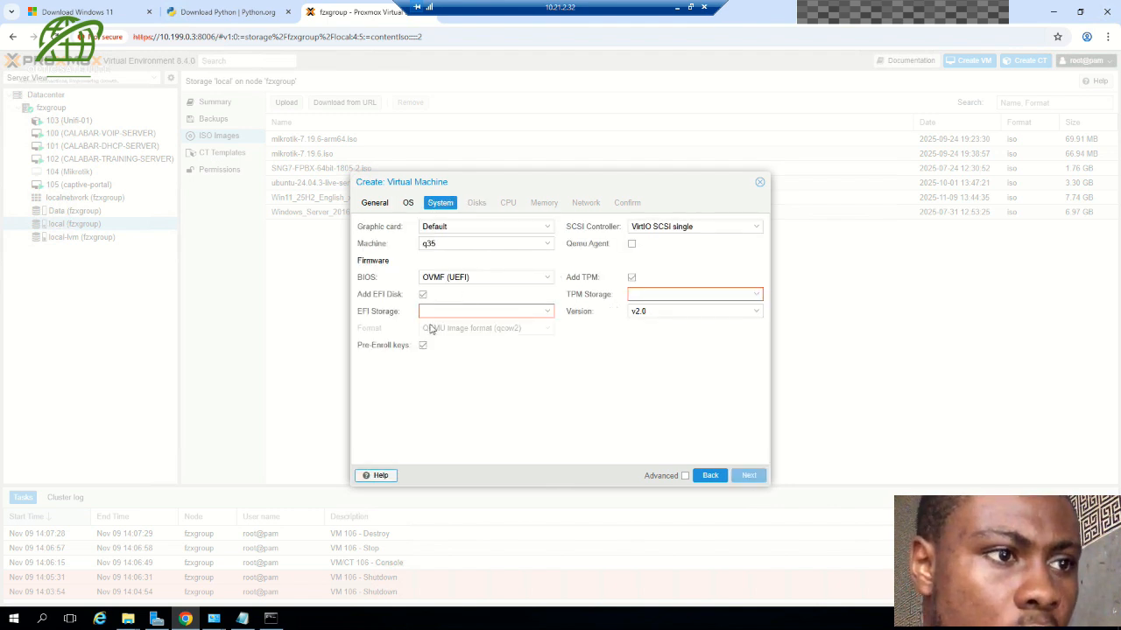
# Set both the EFI storage and the TPM storage of the virtual machine to Data
pyautogui.click(549, 311)
pyautogui.click(562, 345)
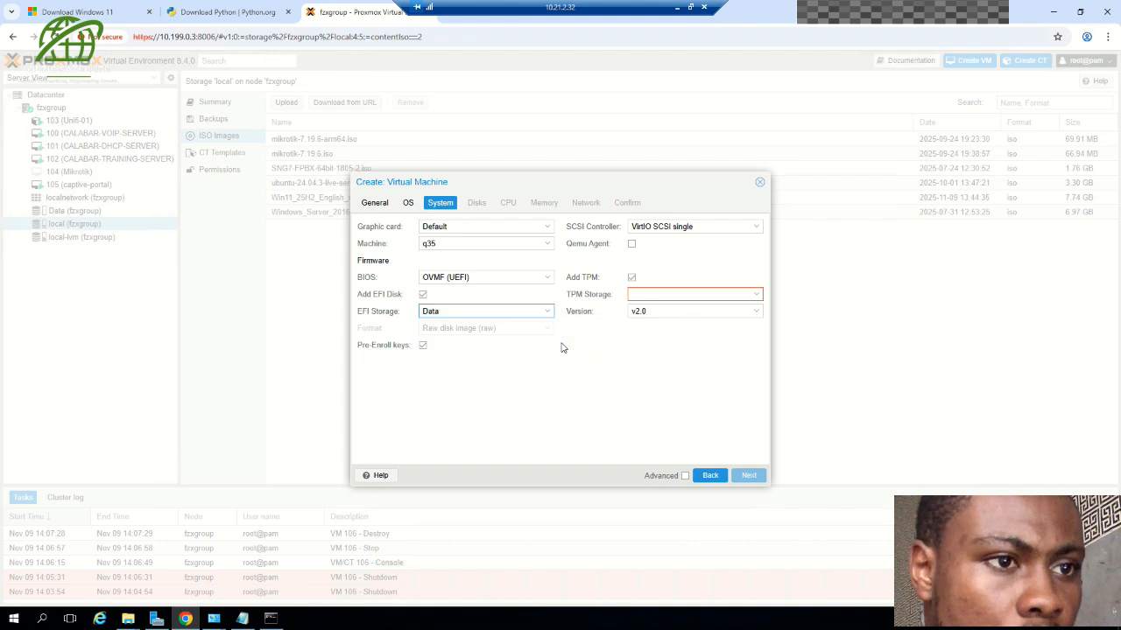
pyautogui.click(549, 313)
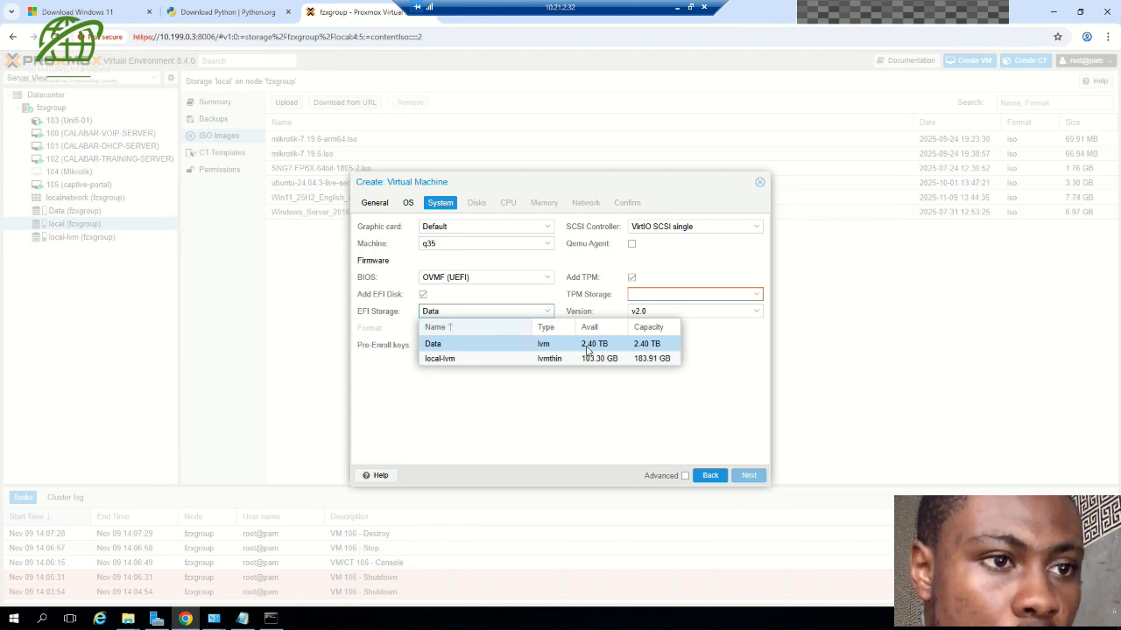
pyautogui.click(547, 312)
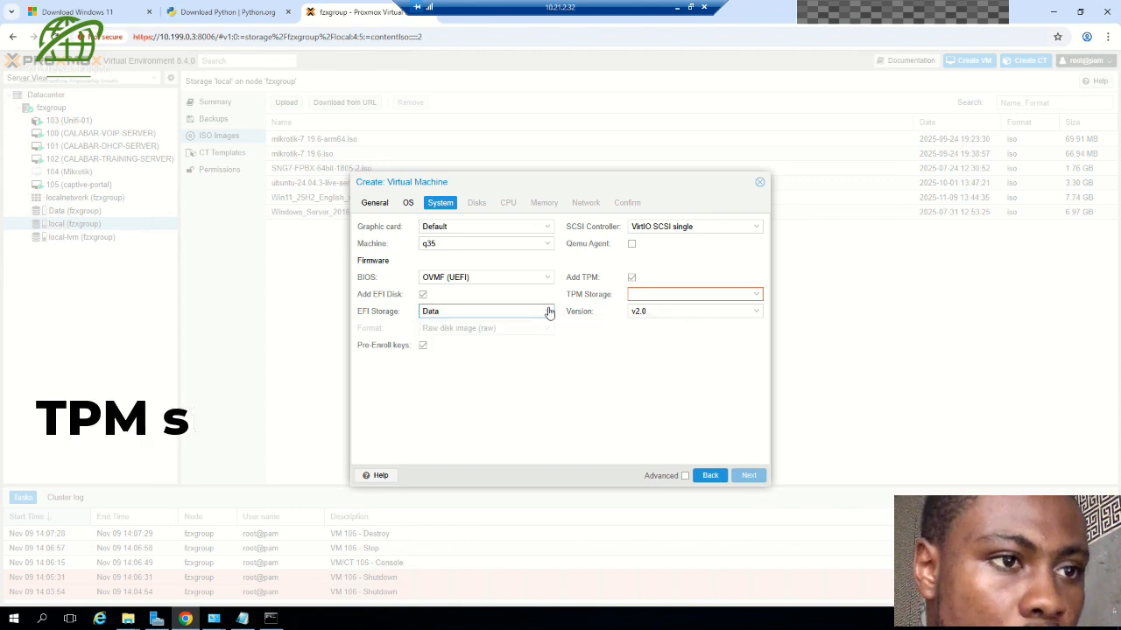
pyautogui.click(758, 294)
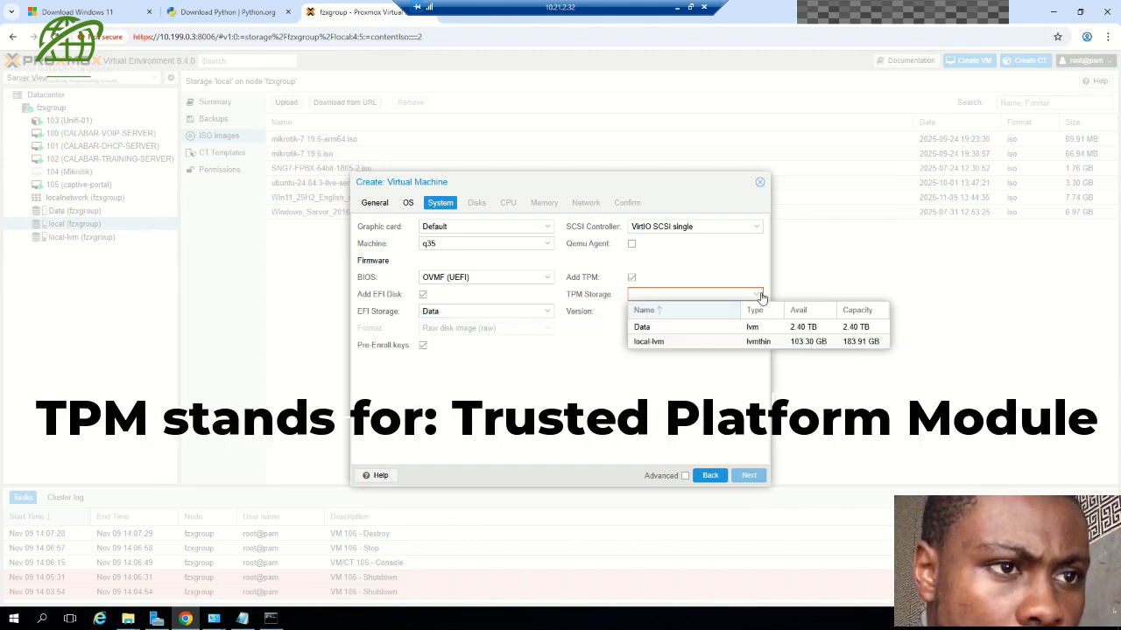
pyautogui.click(687, 326)
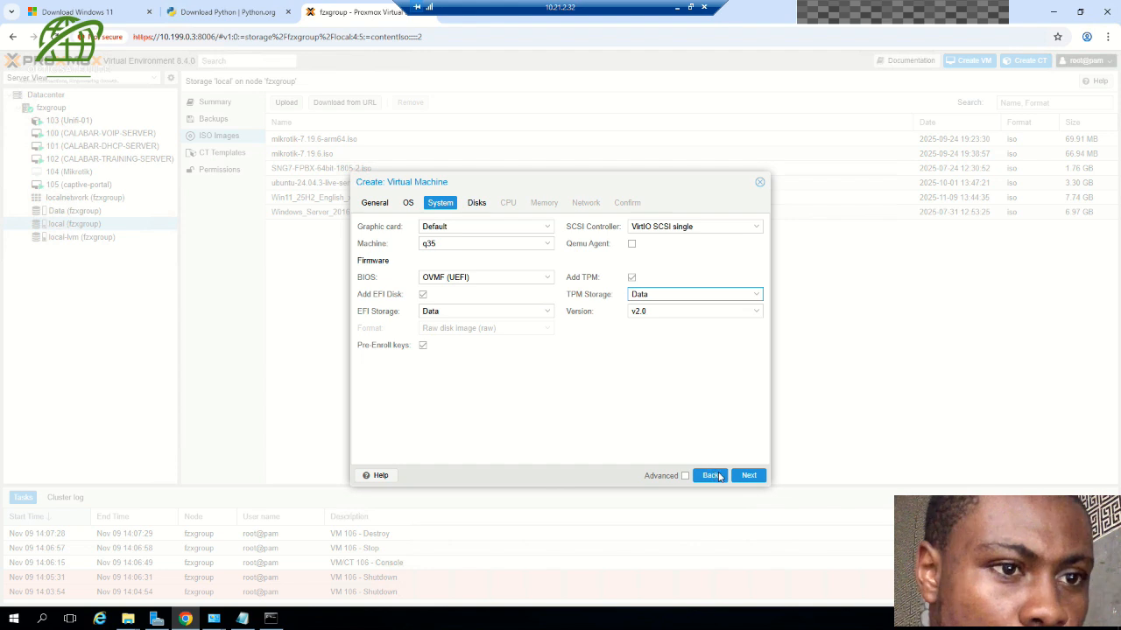
pyautogui.click(746, 476)
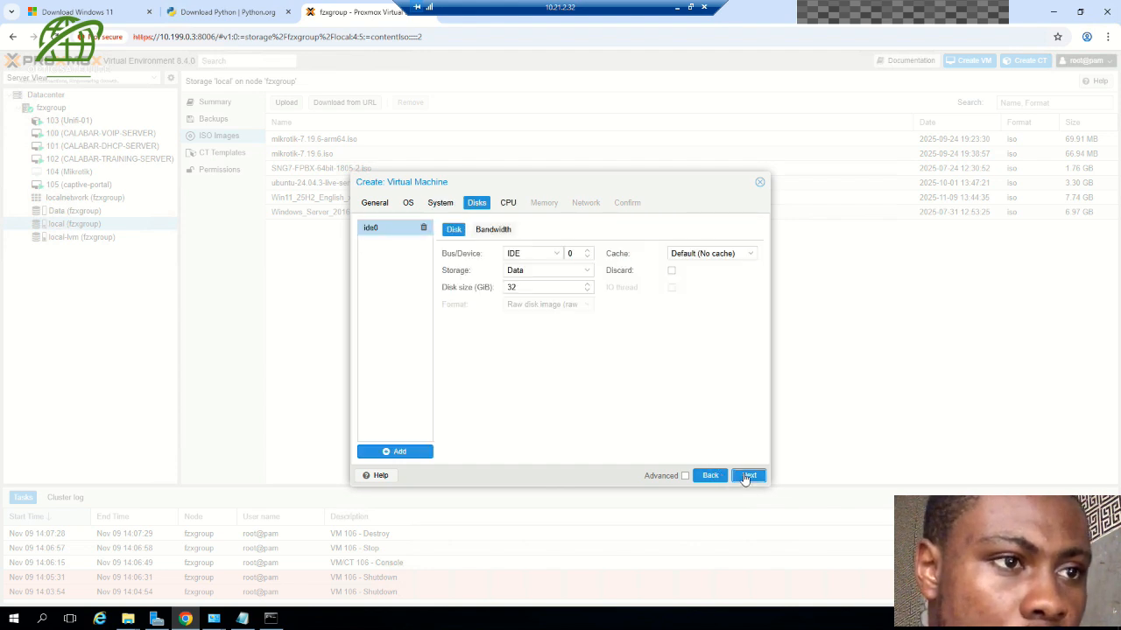
# Set the virtual machine's ide0 disk size to 100 GiB, stored on Data
pyautogui.moveTo(532, 285); pyautogui.dragTo(495, 289)
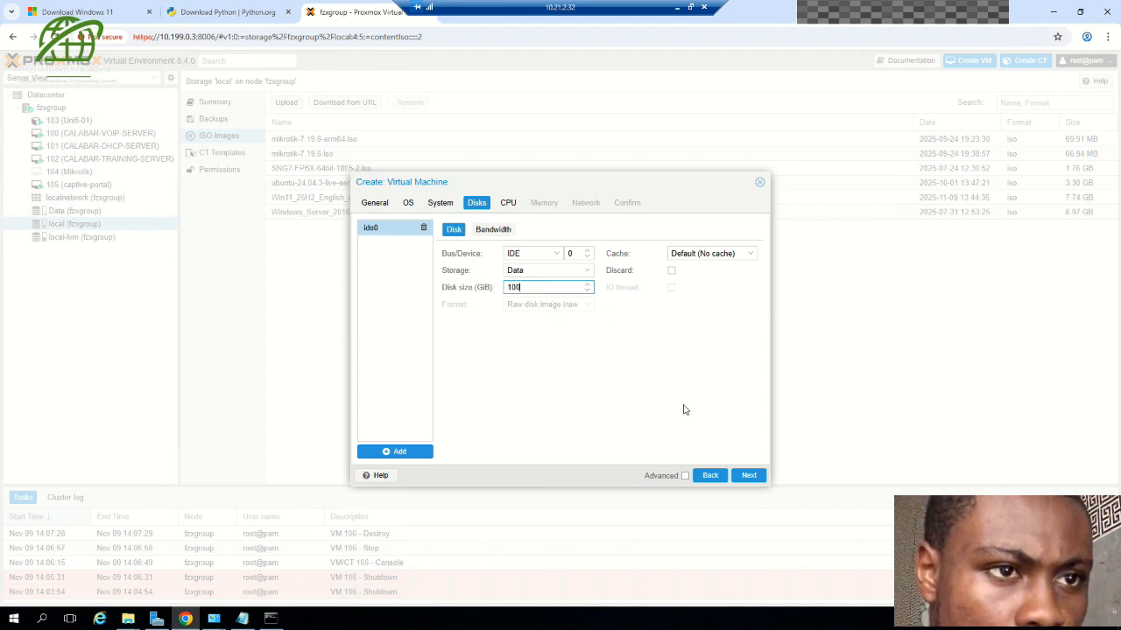
pyautogui.click(590, 271)
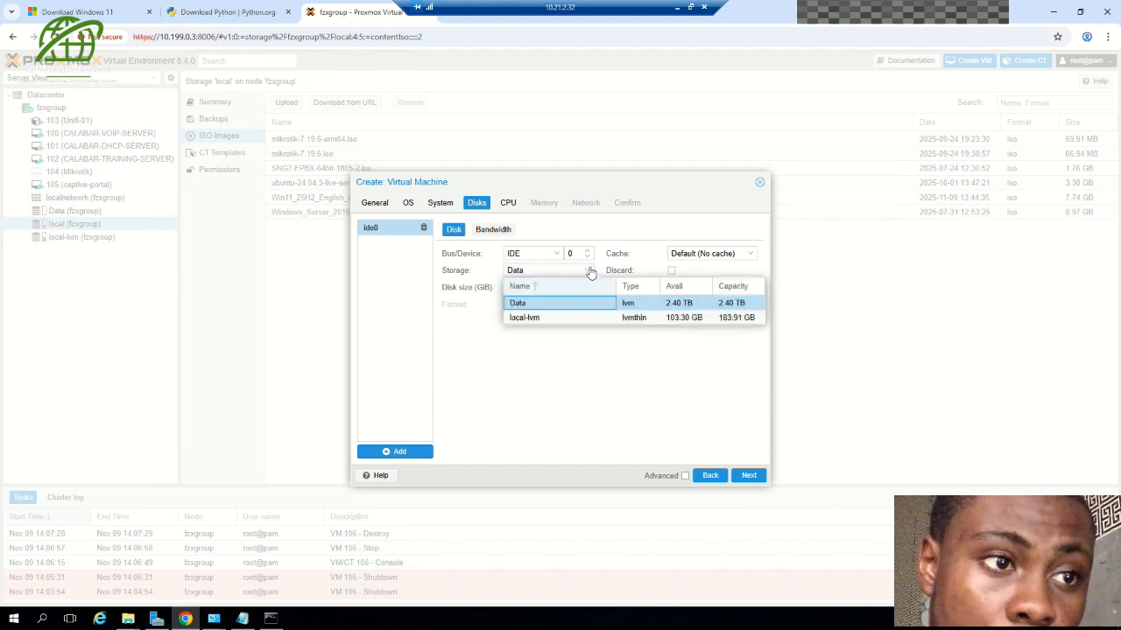
pyautogui.click(592, 306)
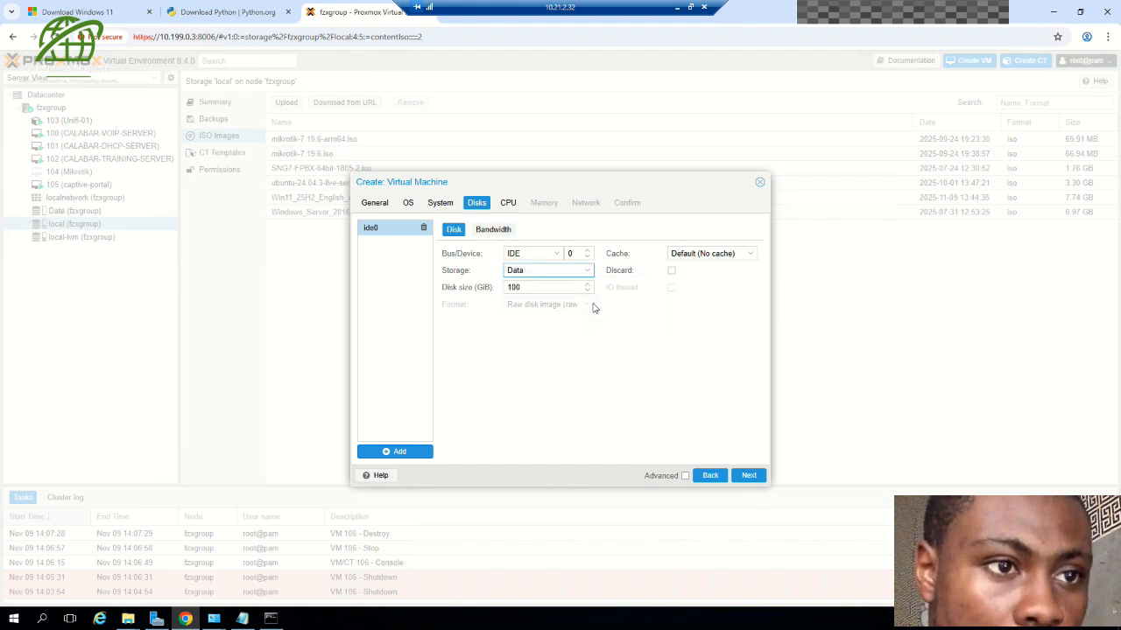
pyautogui.click(750, 476)
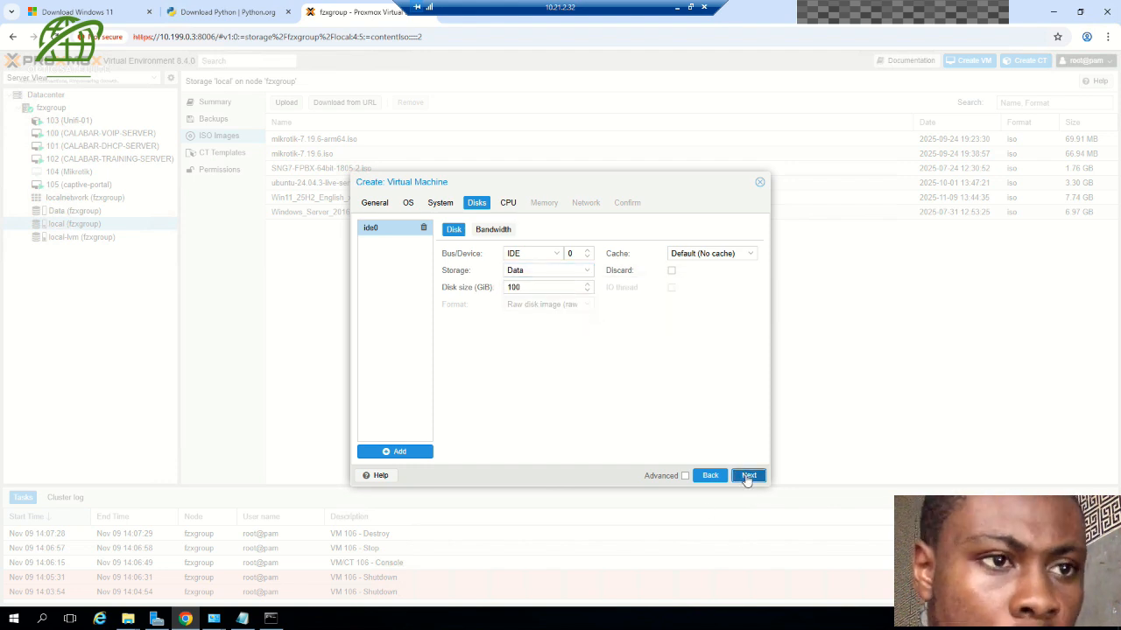
# Configure the virtual machine's CPU with 2 sockets and 8 cores
pyautogui.click(470, 228)
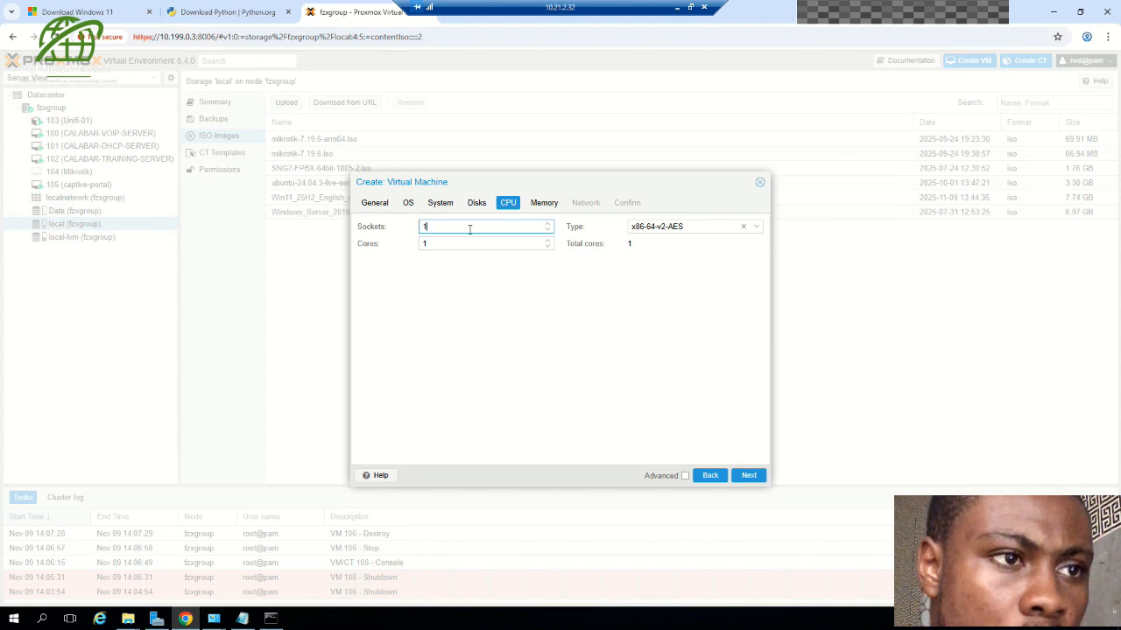
pyautogui.write('2')
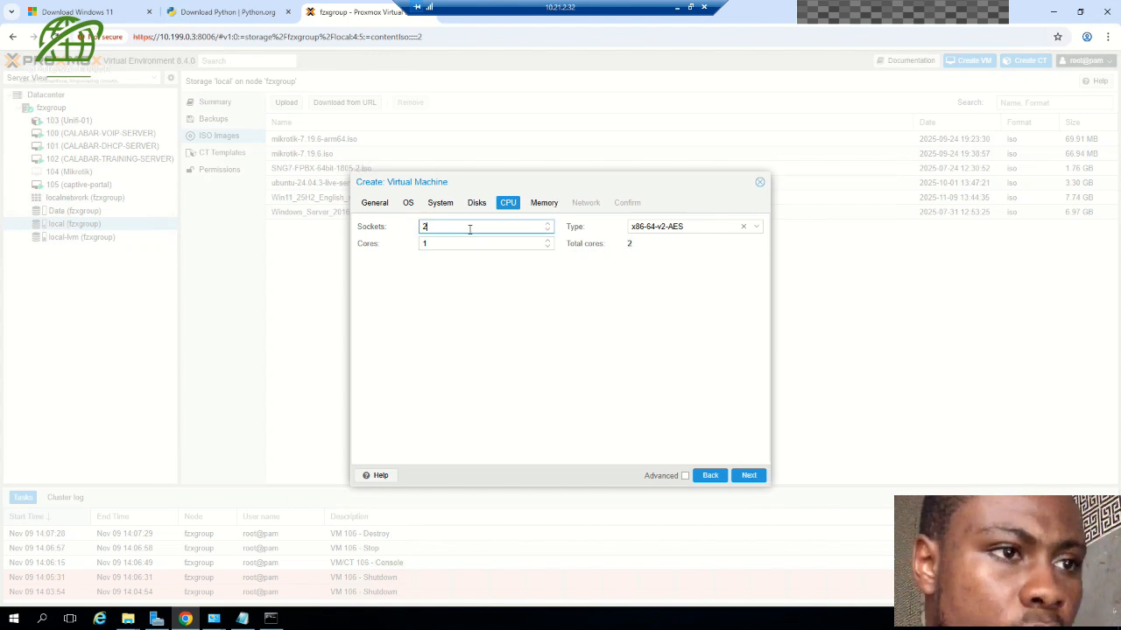
pyautogui.click(469, 243)
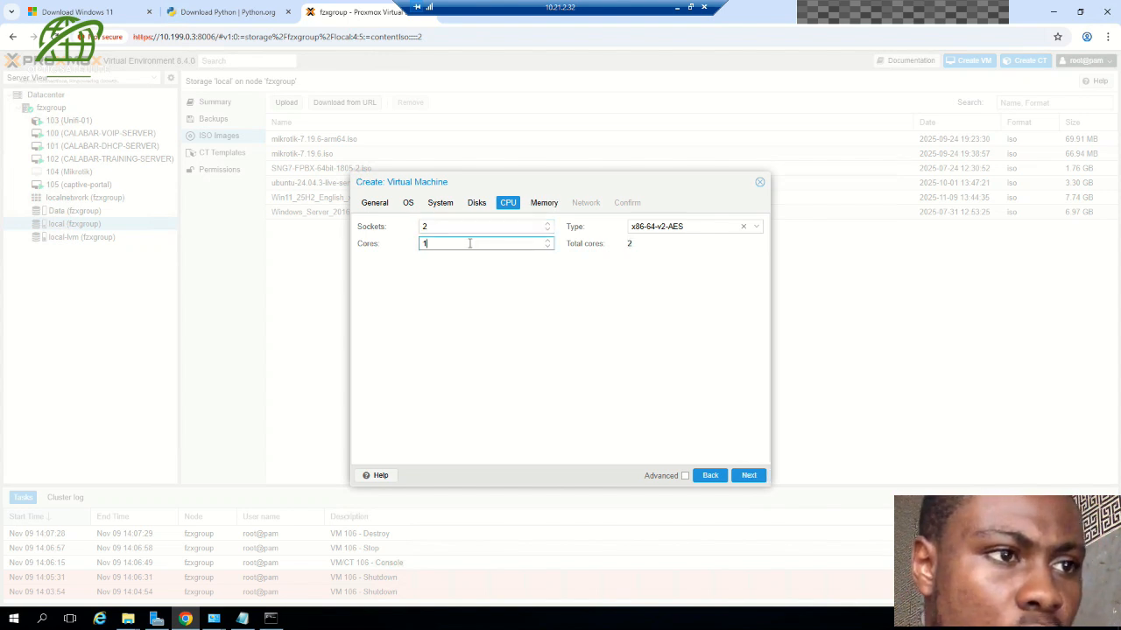
pyautogui.press('BackSpace')
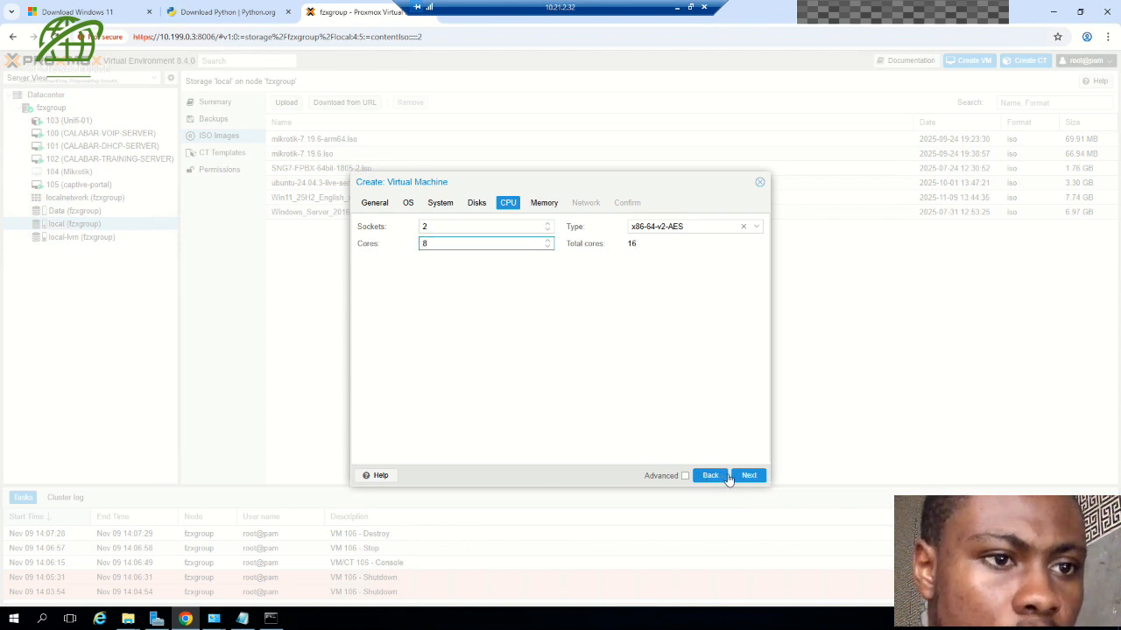
pyautogui.click(749, 476)
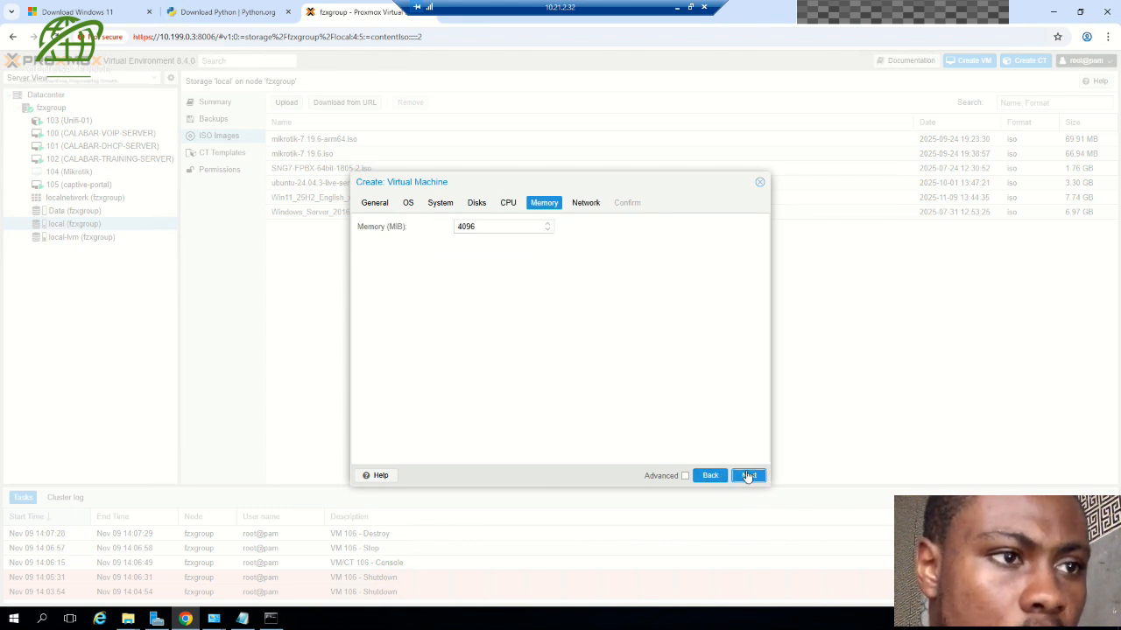
# Set the memory to 16096 MiB and accept the default network settings to reach the confirmation summary
pyautogui.click(456, 227)
pyautogui.write('16')
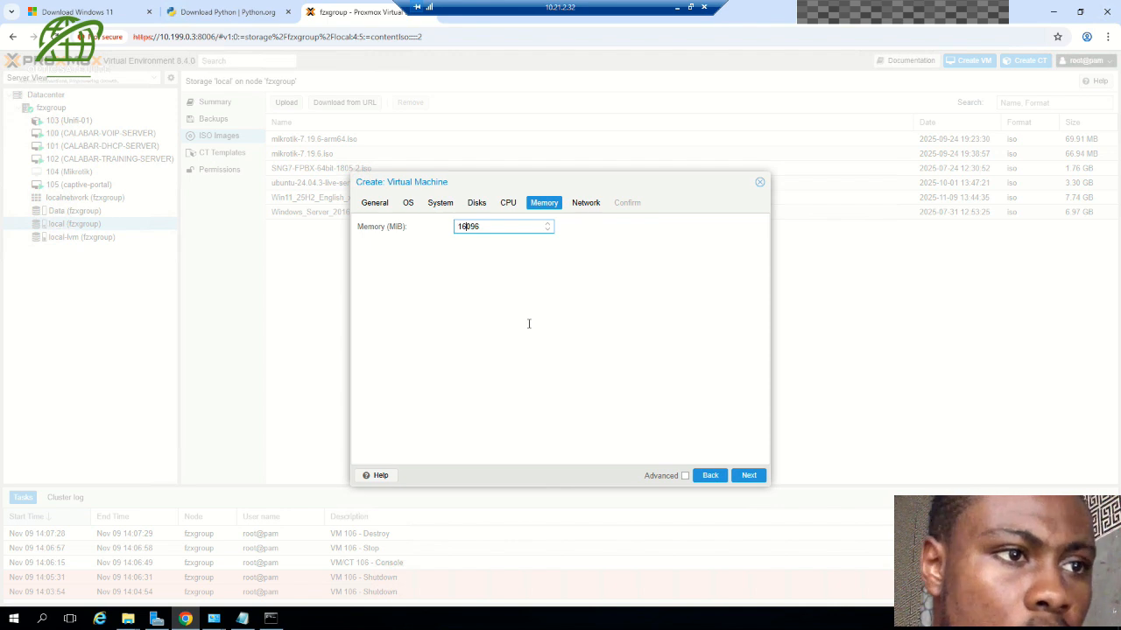
pyautogui.click(752, 476)
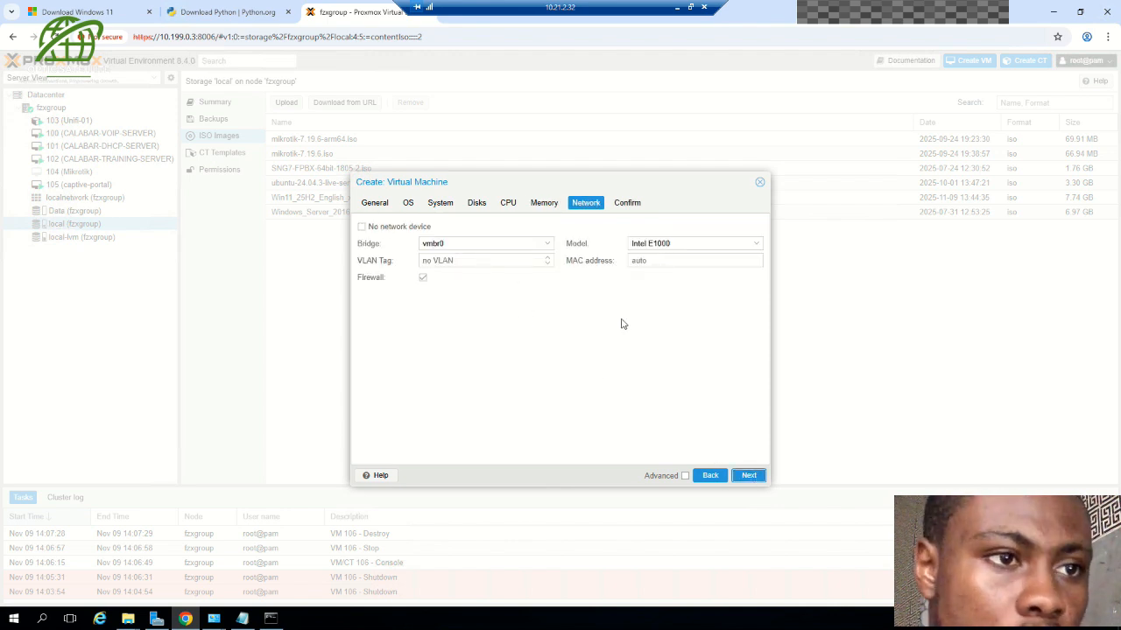
pyautogui.click(749, 476)
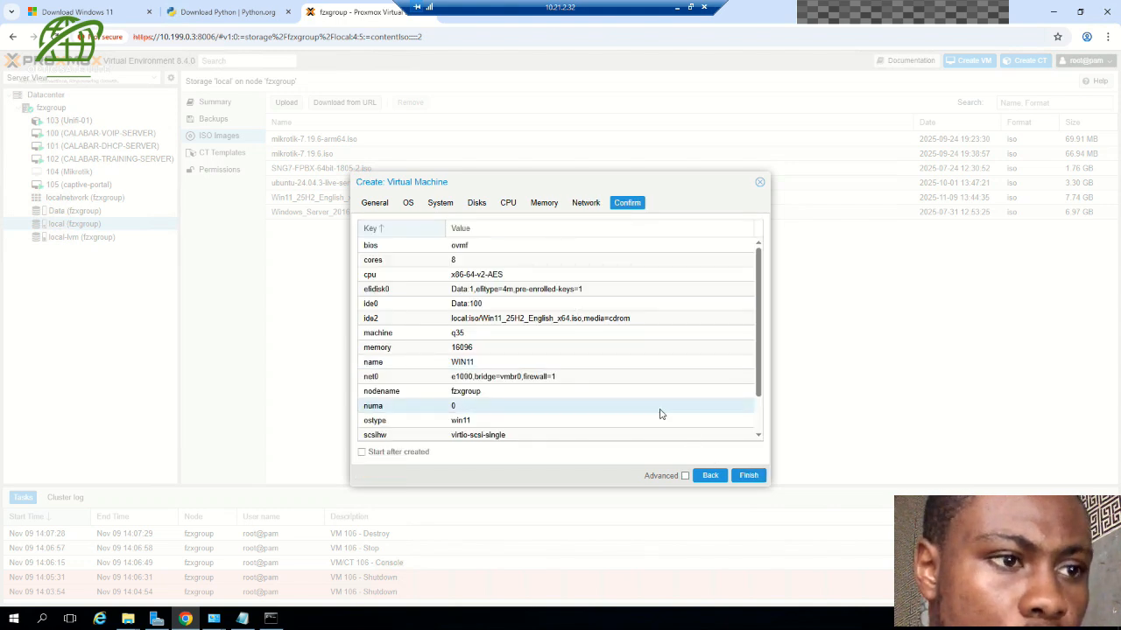
# Create the virtual machine with Start after created enabled, and open the console of VM 106 (WIN11)
pyautogui.scroll(-2, 661, 415)
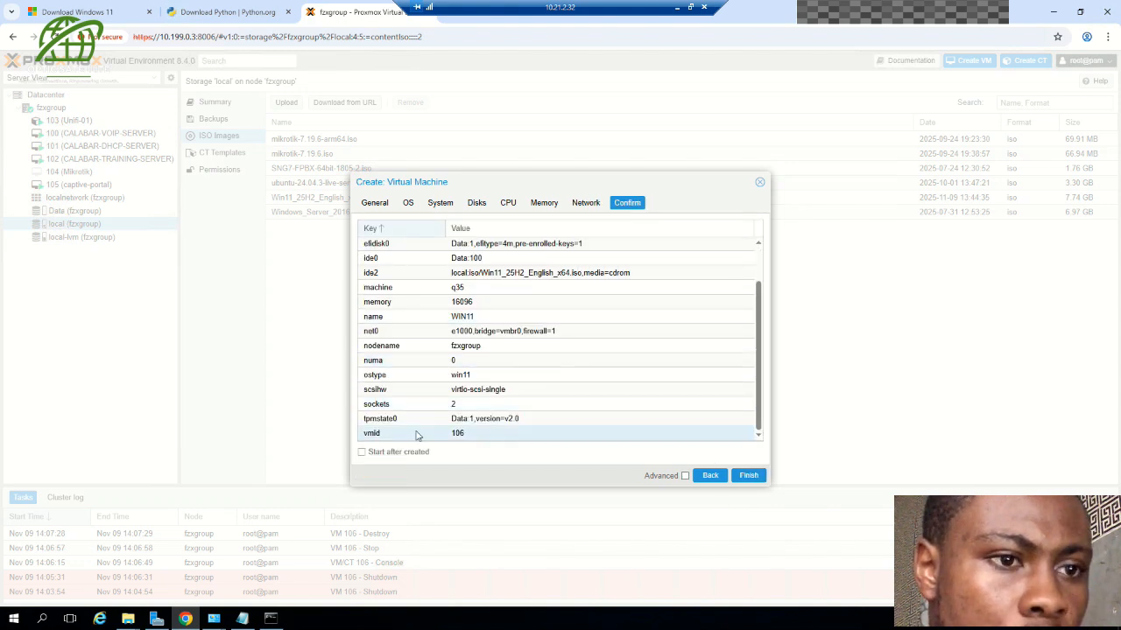
pyautogui.click(362, 452)
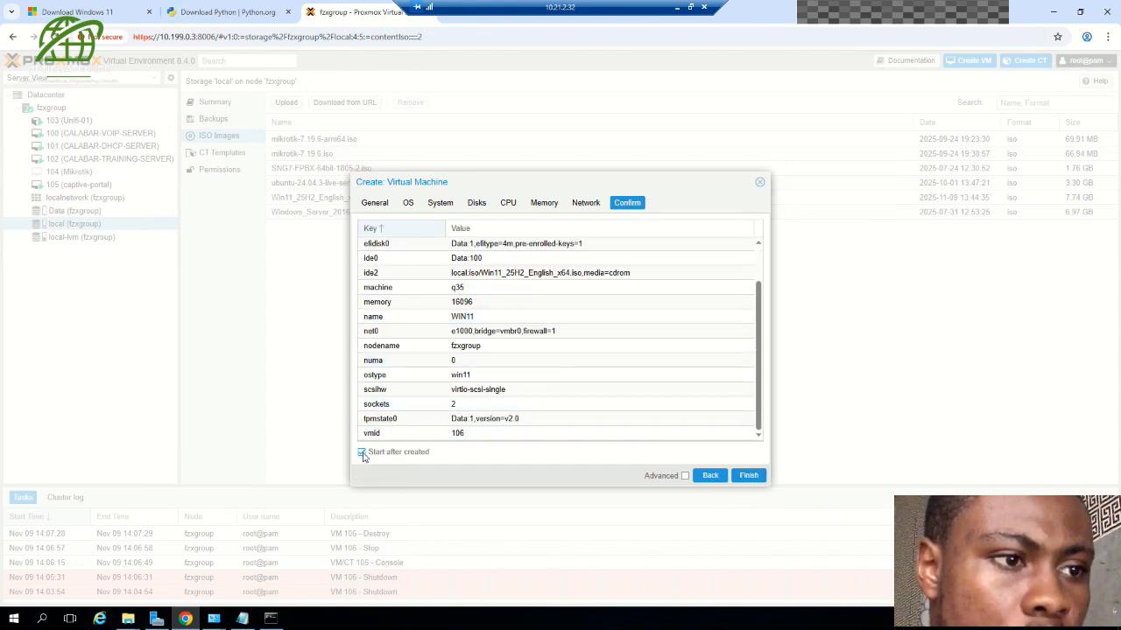
pyautogui.click(748, 476)
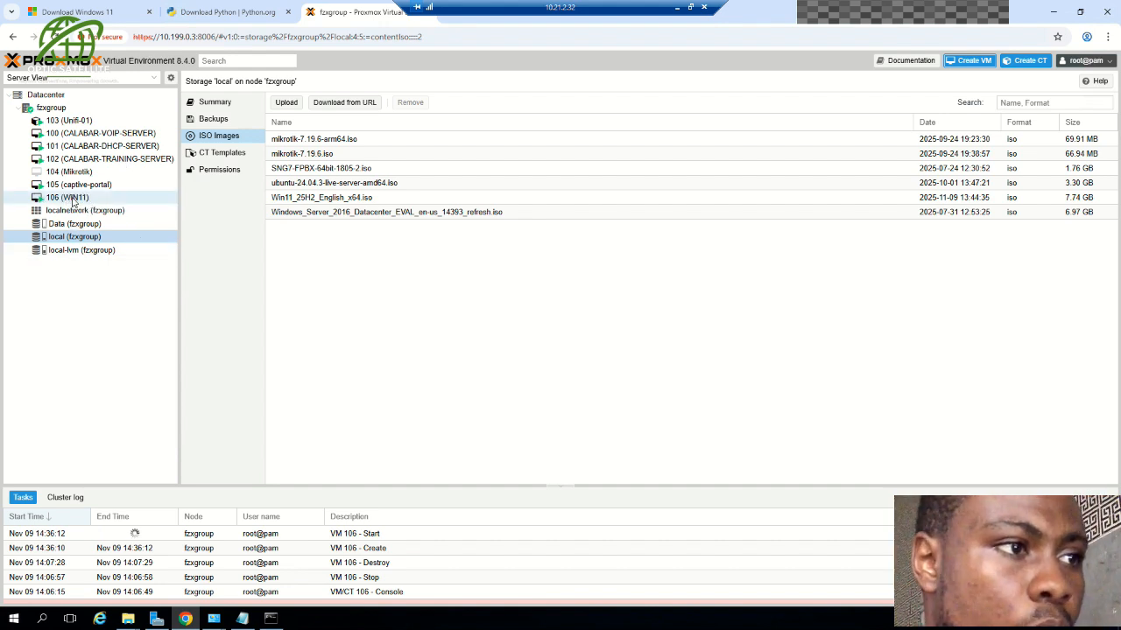
pyautogui.click(73, 201)
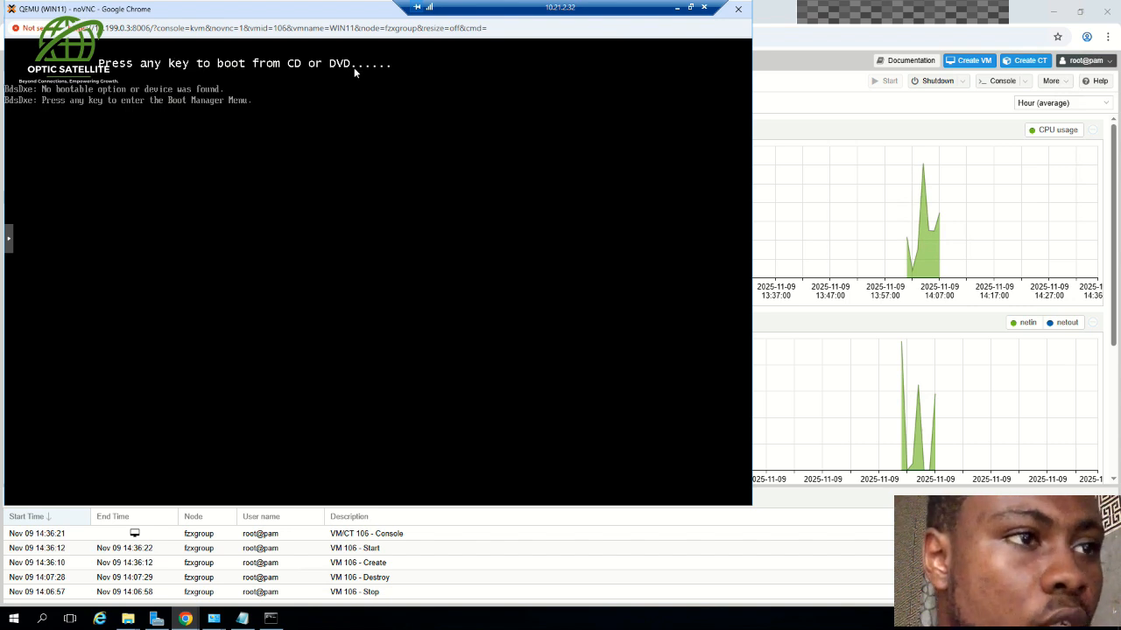
# Close the console window and stop VM 106 (WIN11) immediately
pyautogui.click(738, 11)
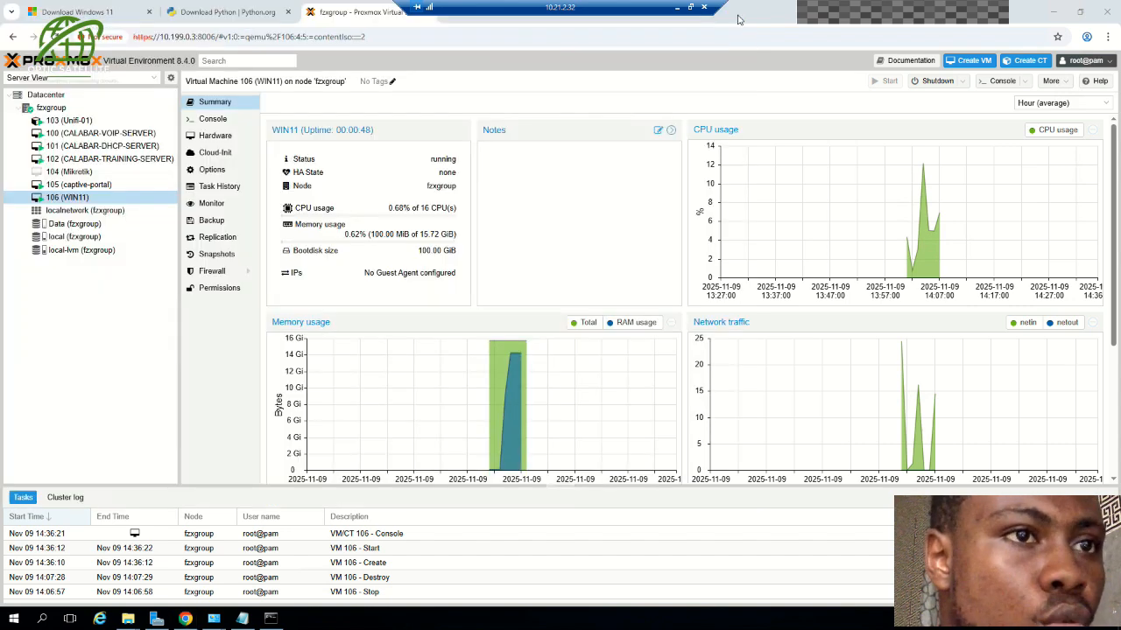
pyautogui.click(962, 81)
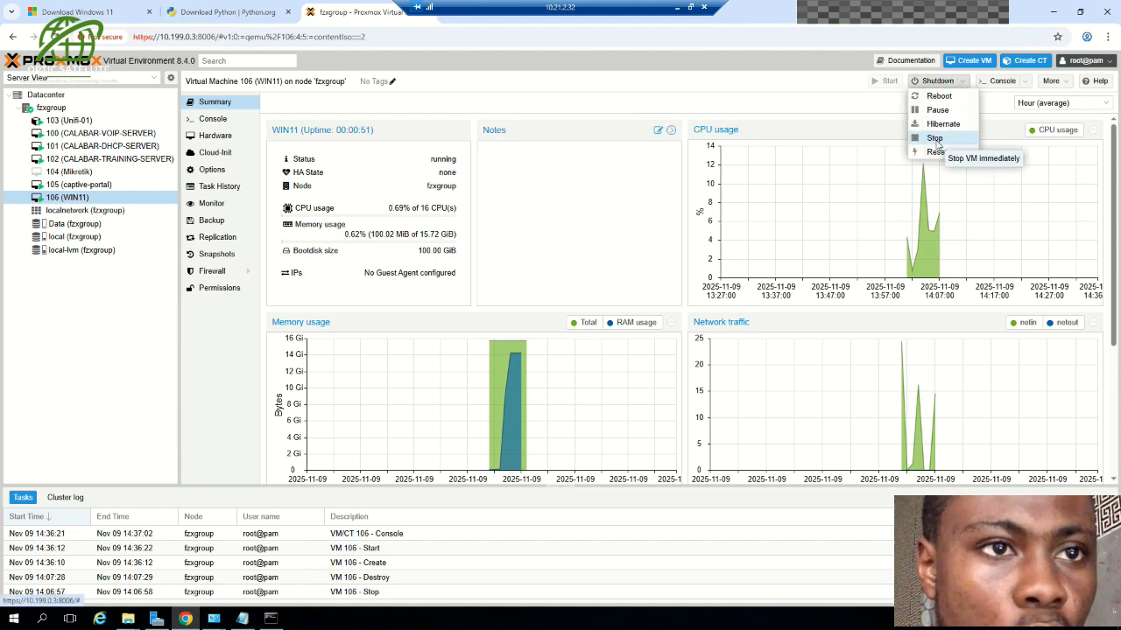
pyautogui.click(935, 139)
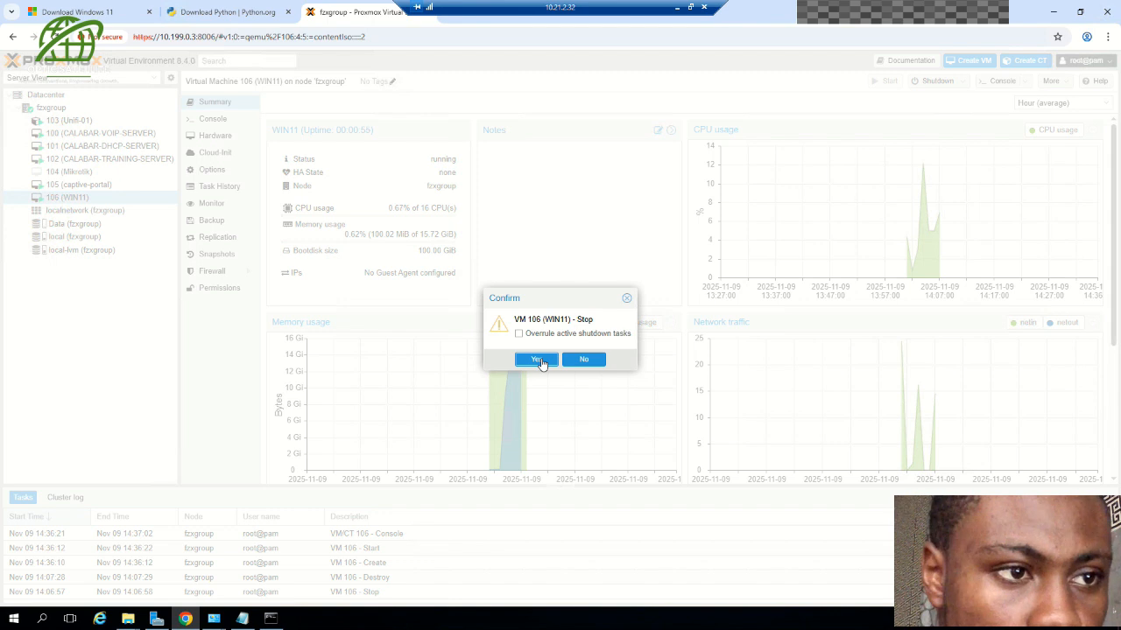
pyautogui.click(536, 360)
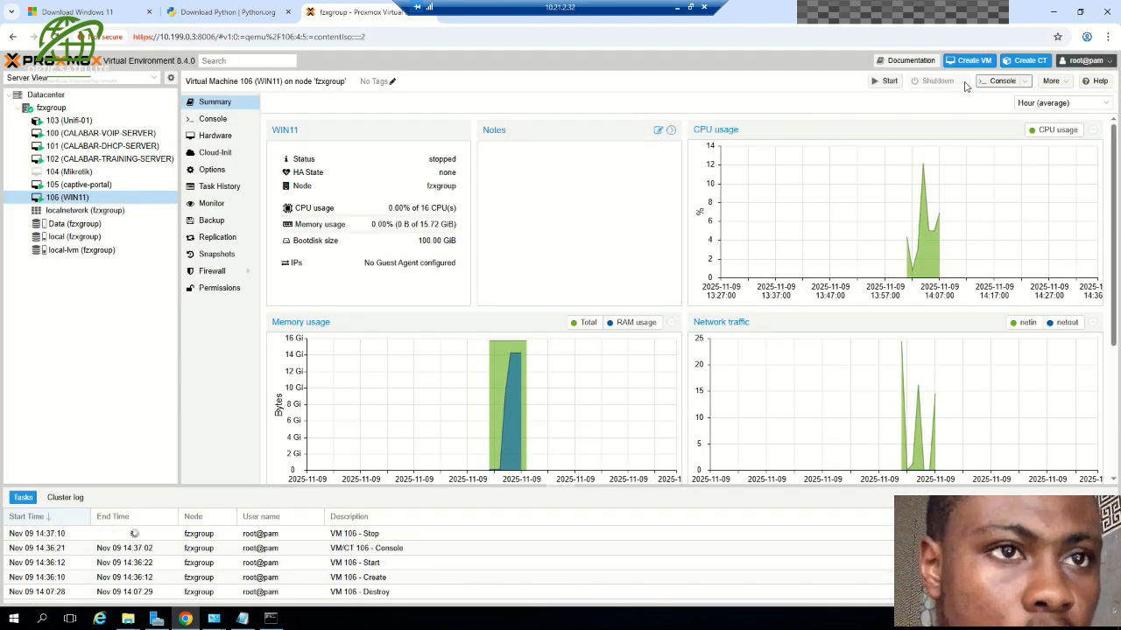
# Start VM 106 (WIN11) again and open its console to boot the Windows 11 installer
pyautogui.click(892, 90)
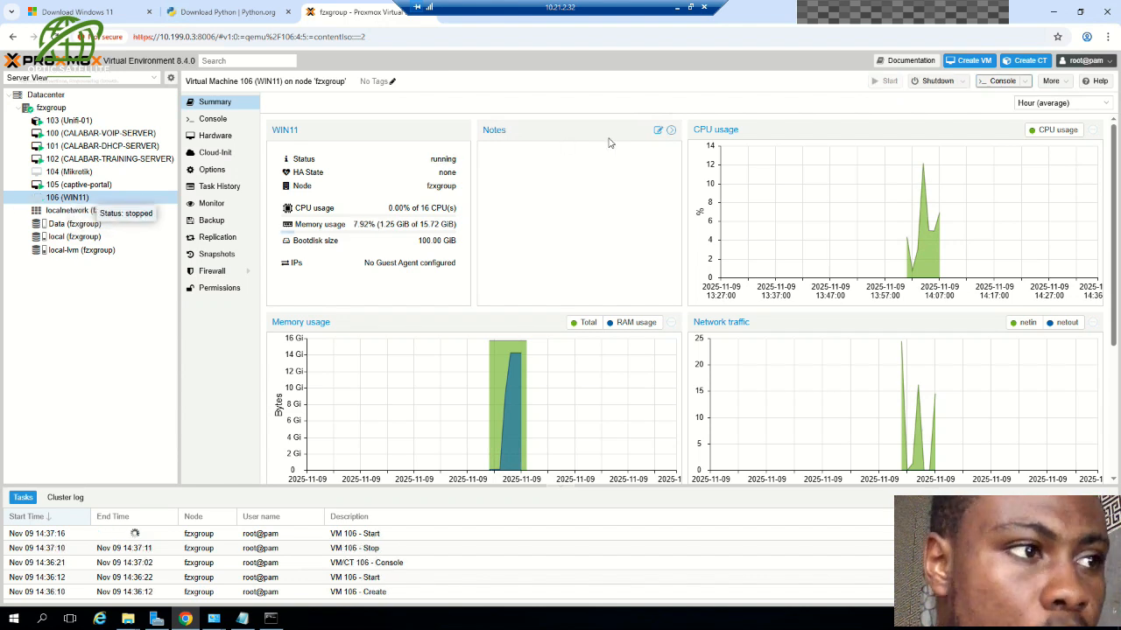
pyautogui.click(113, 198)
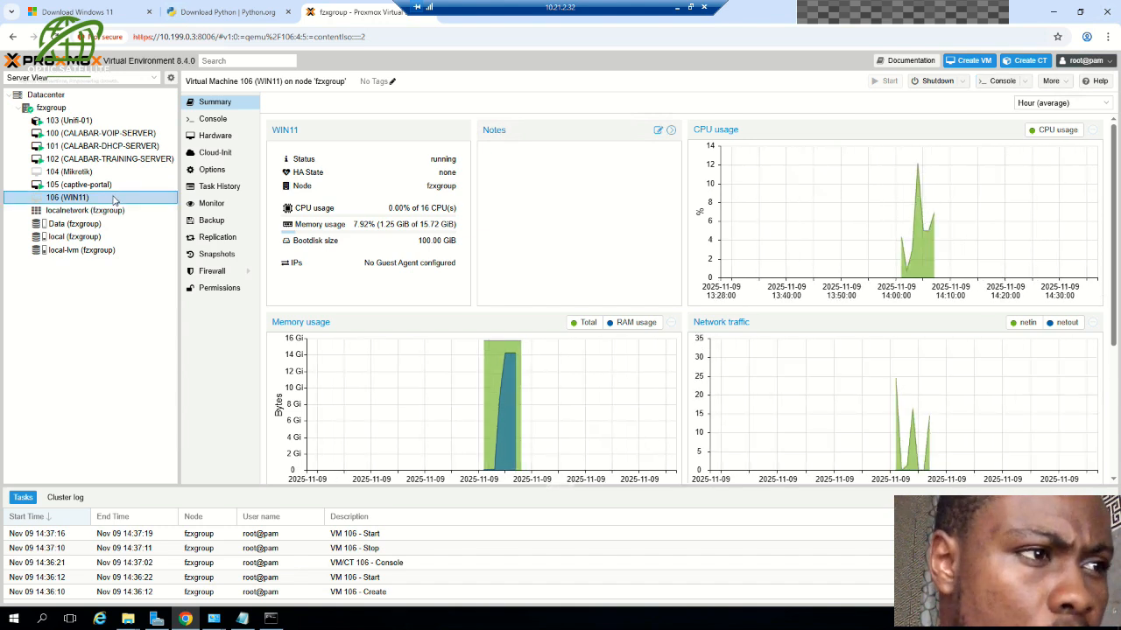
pyautogui.doubleClick(113, 198)
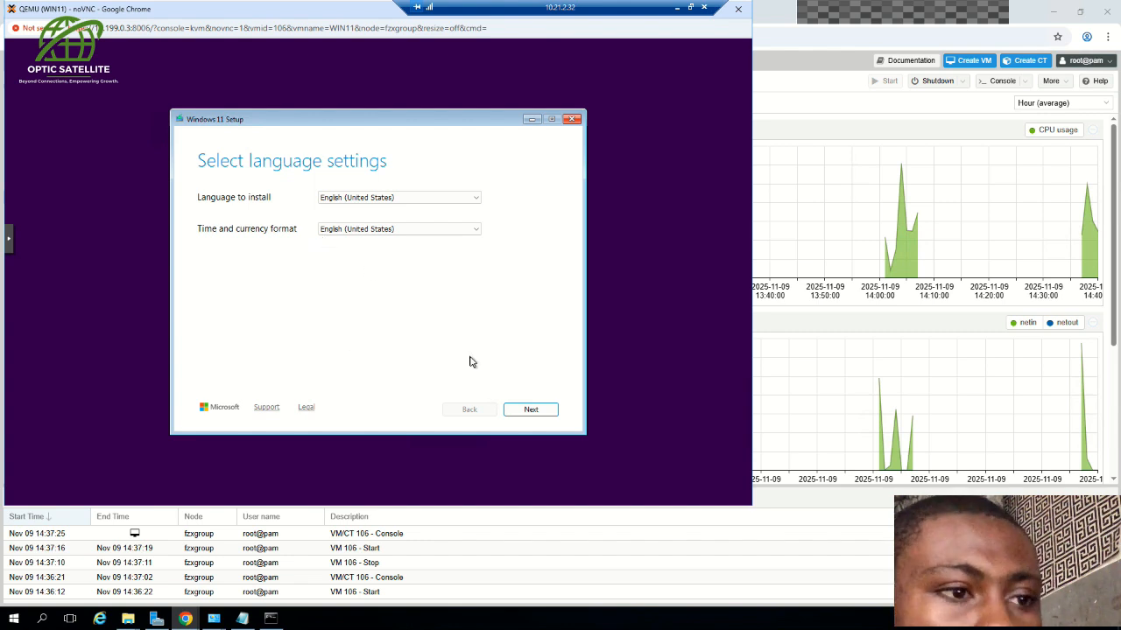
# Accept English (United States) and the US keyboard, and choose Install Windows 11 with agreement to delete all files, apps and settings
pyautogui.click(529, 409)
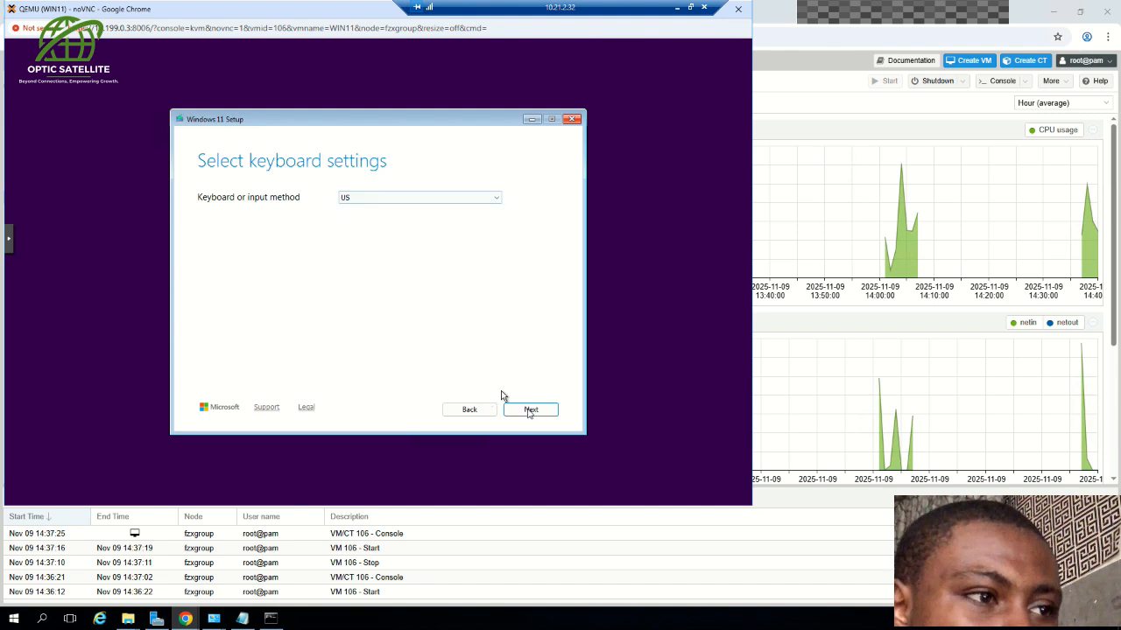
pyautogui.click(529, 410)
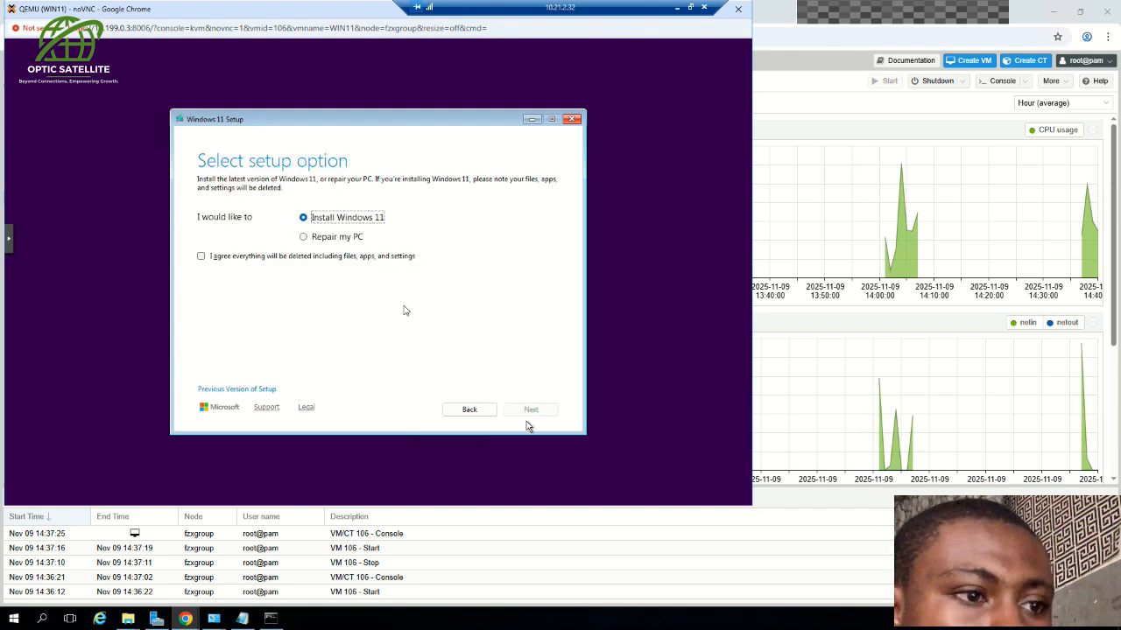
pyautogui.click(202, 256)
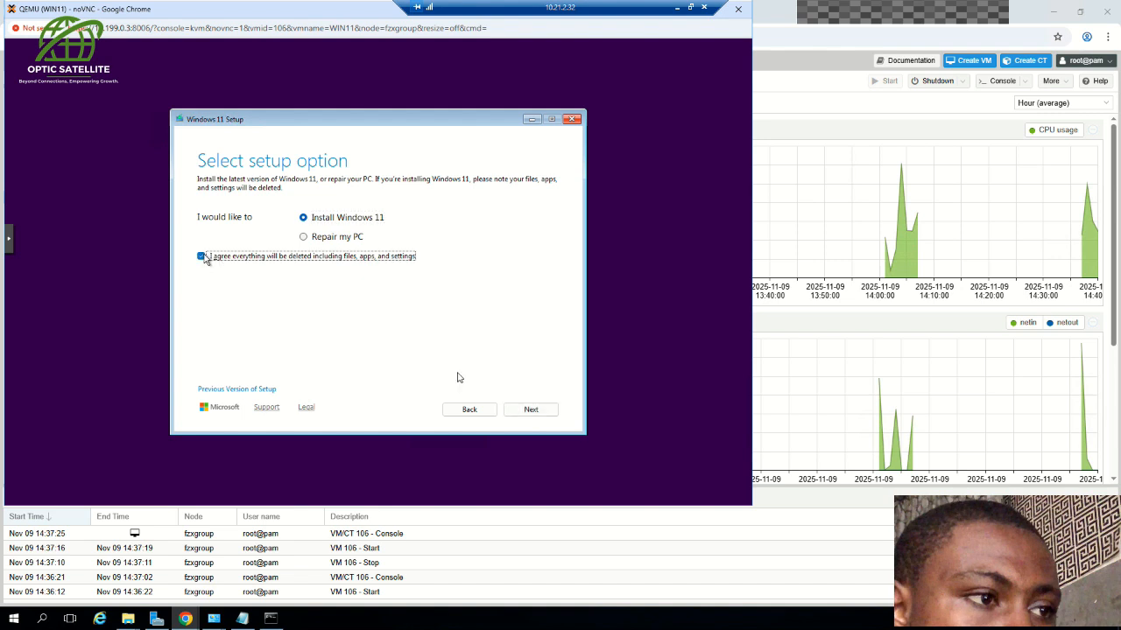
pyautogui.click(528, 414)
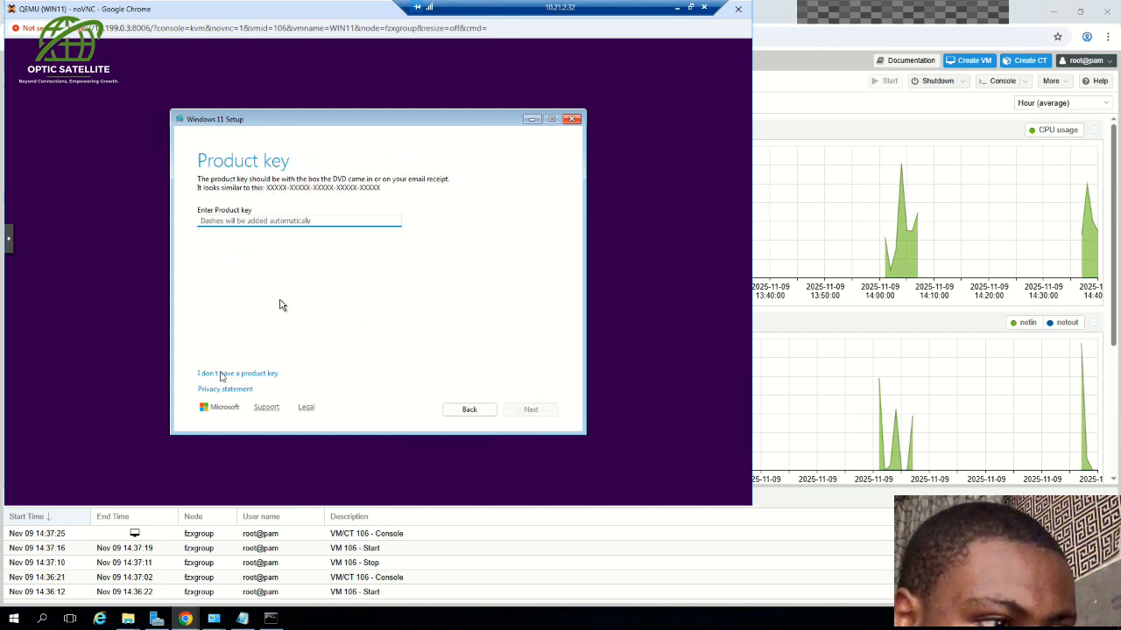
# Skip the product key and select Windows 11 Pro as the image to install
pyautogui.click(249, 375)
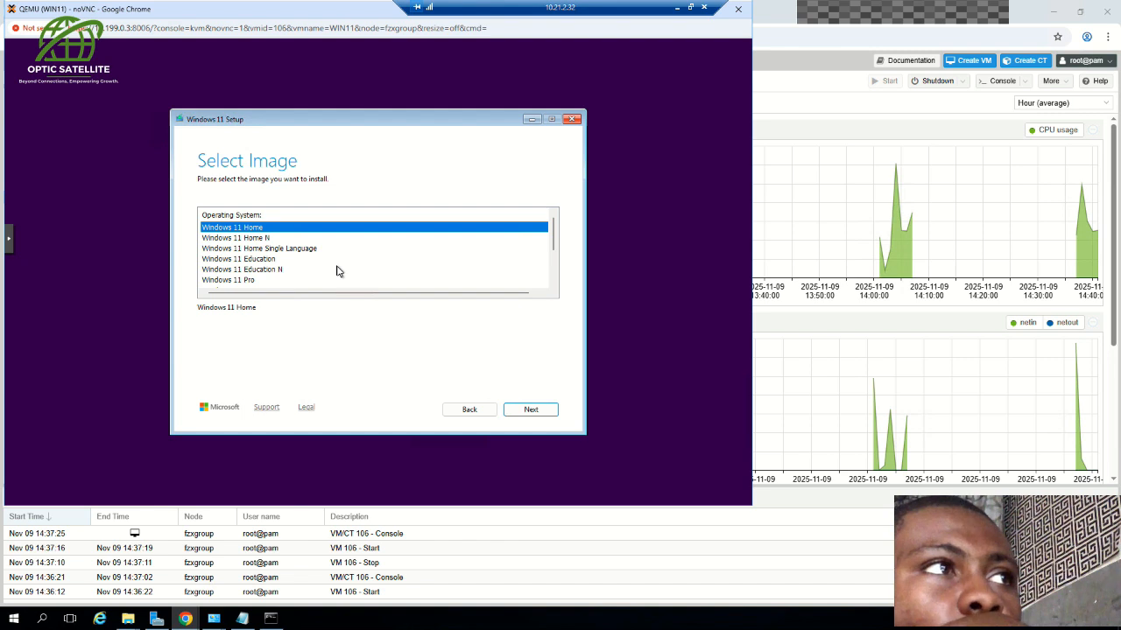
pyautogui.click(255, 281)
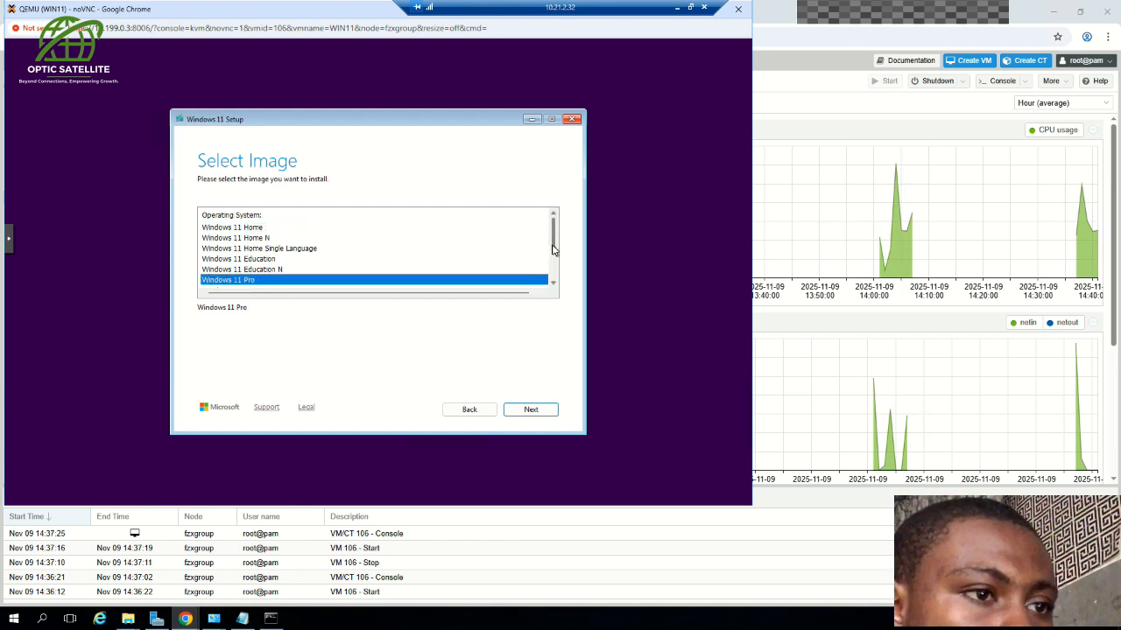
pyautogui.scroll(-2, 549, 288)
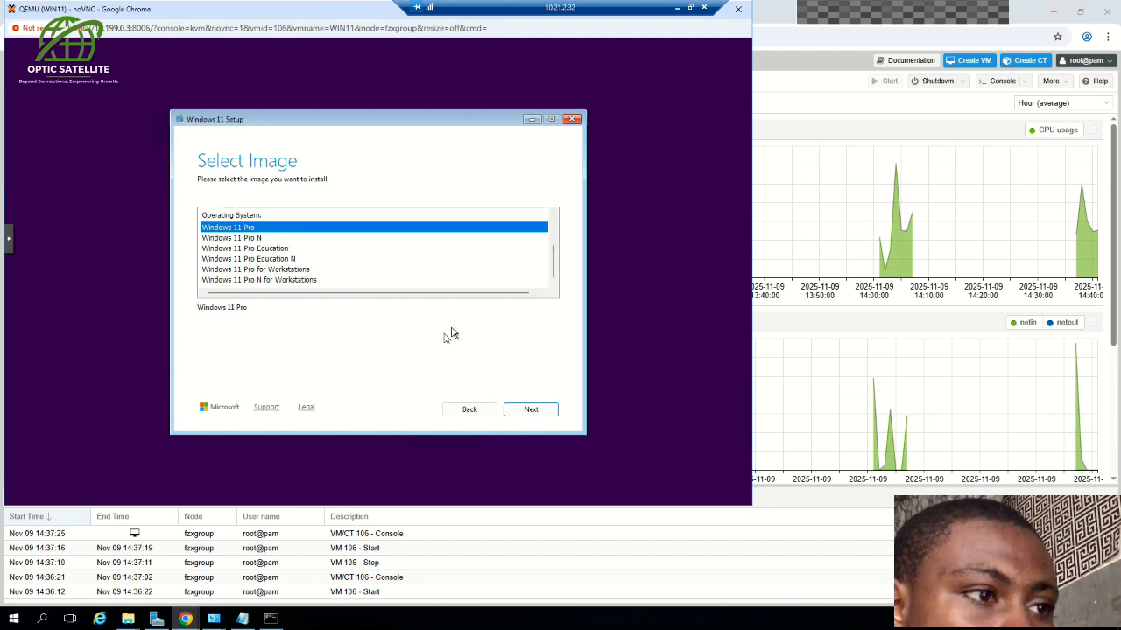
pyautogui.click(528, 410)
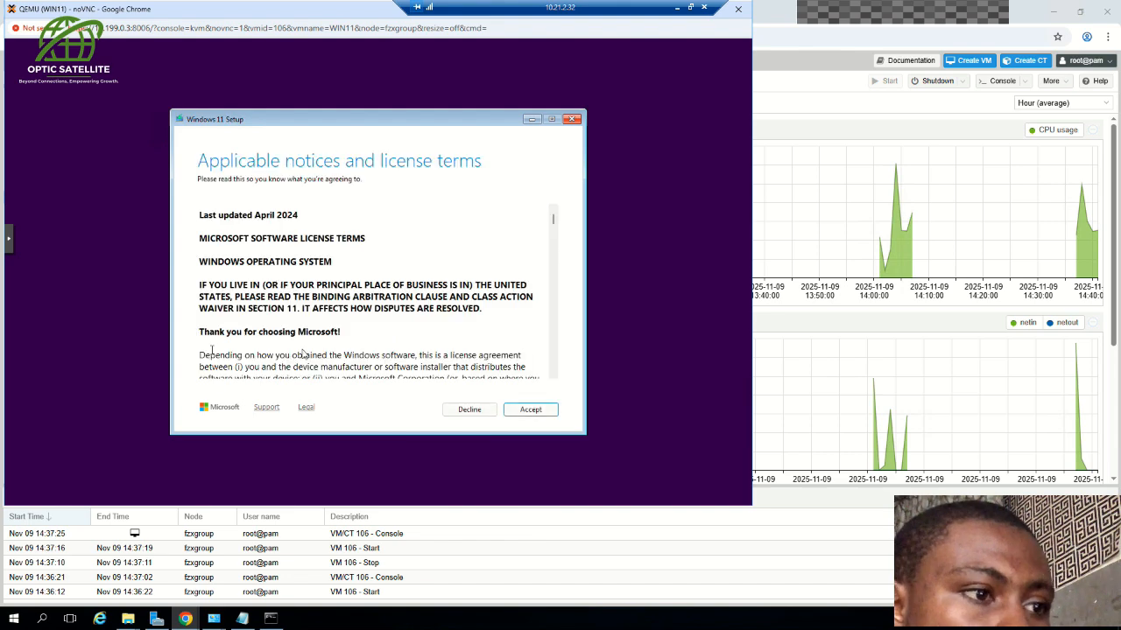
# Accept the license terms and install Windows 11 Pro on the unallocated space of Disk 0
pyautogui.scroll(-5, 366, 367)
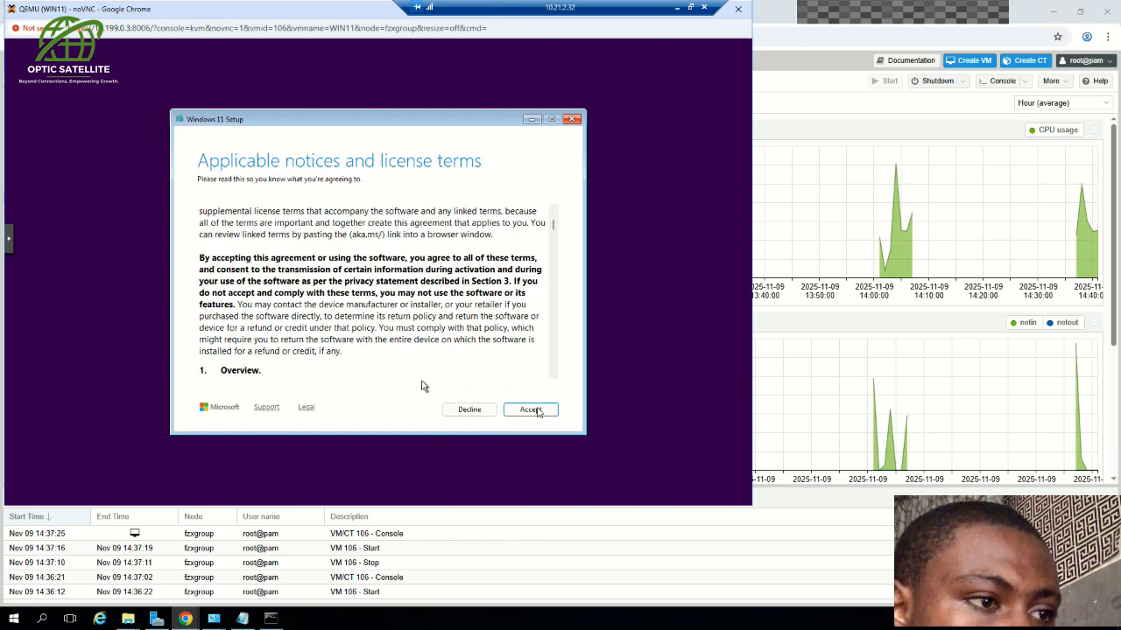
pyautogui.click(532, 411)
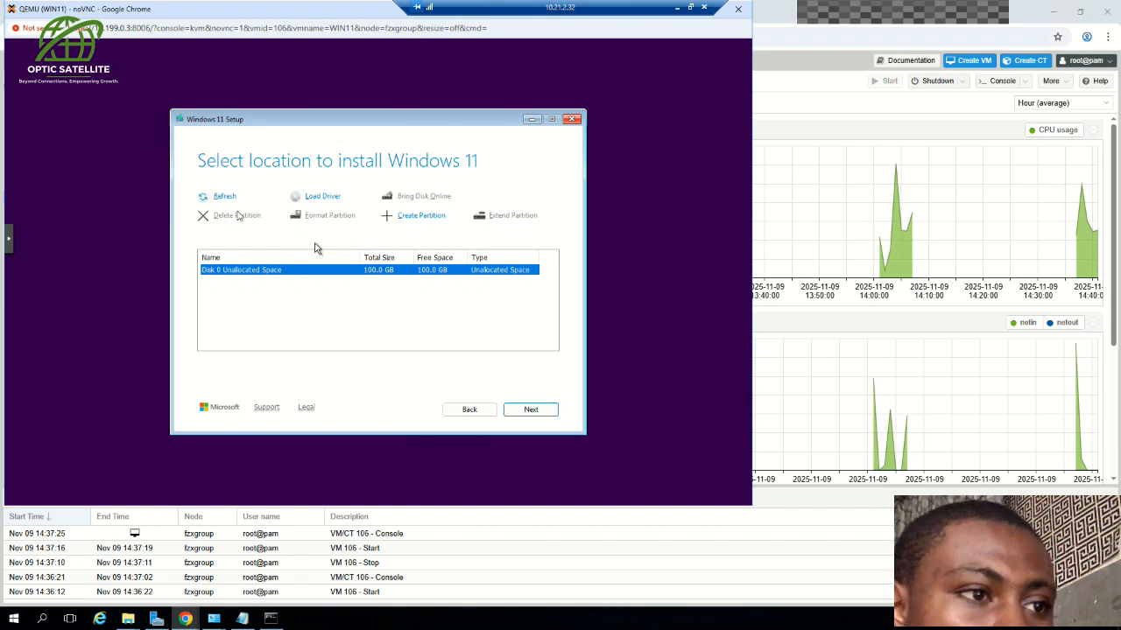
pyautogui.click(532, 410)
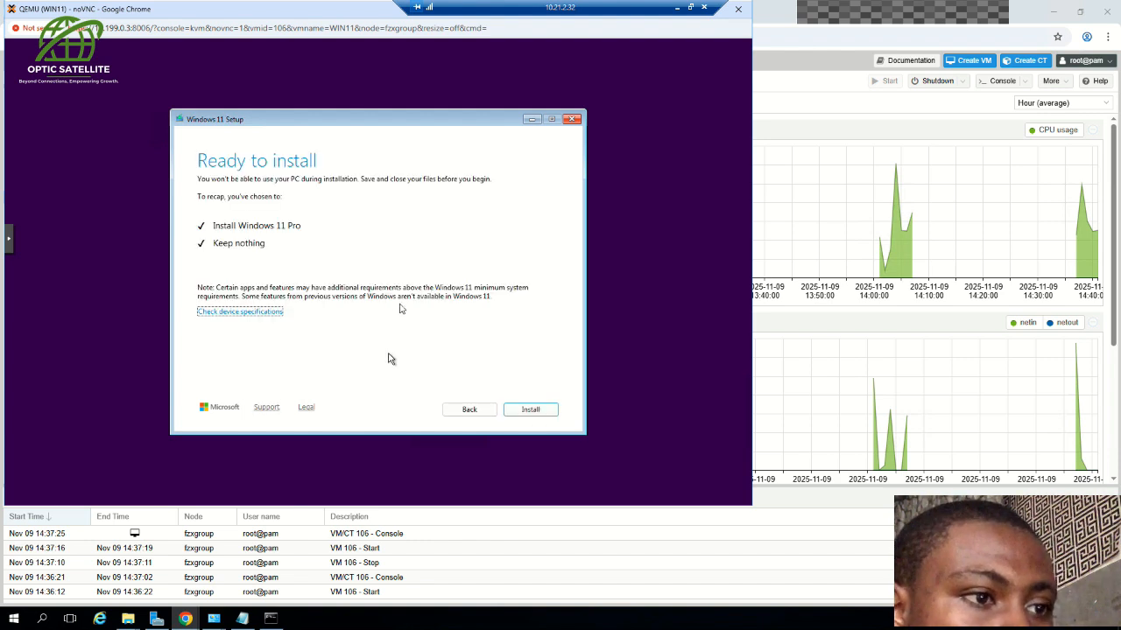
pyautogui.click(522, 412)
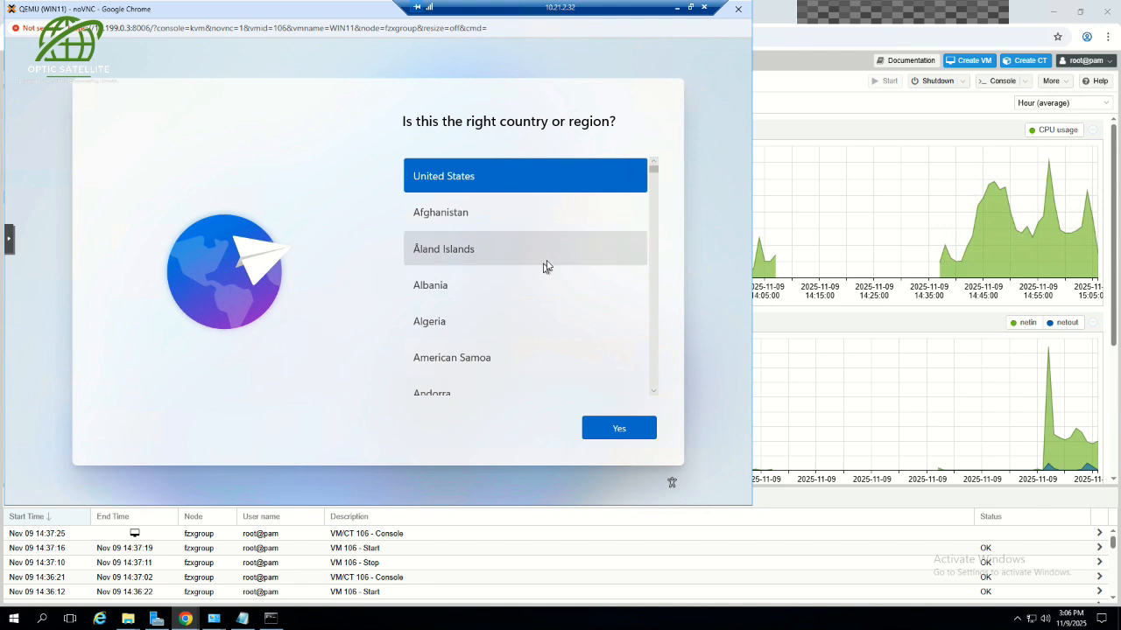
# Find and select Nigeria as the country or region in the Windows first-run setup
pyautogui.scroll(-2, 546, 264)
pyautogui.scroll(-5, 546, 264)
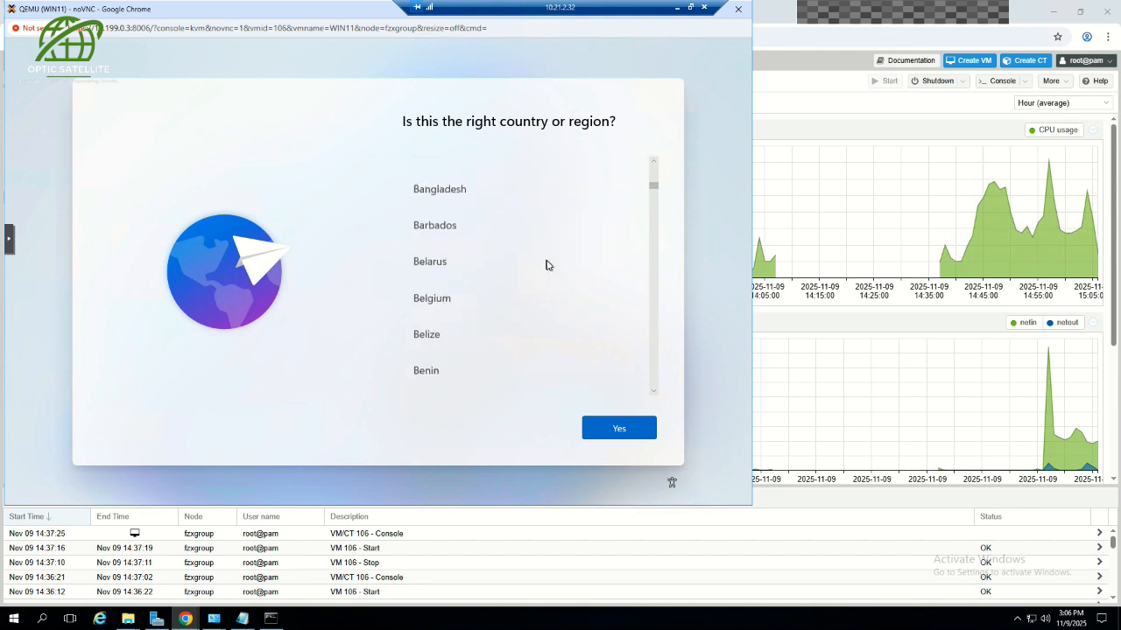
pyautogui.scroll(-6, 546, 264)
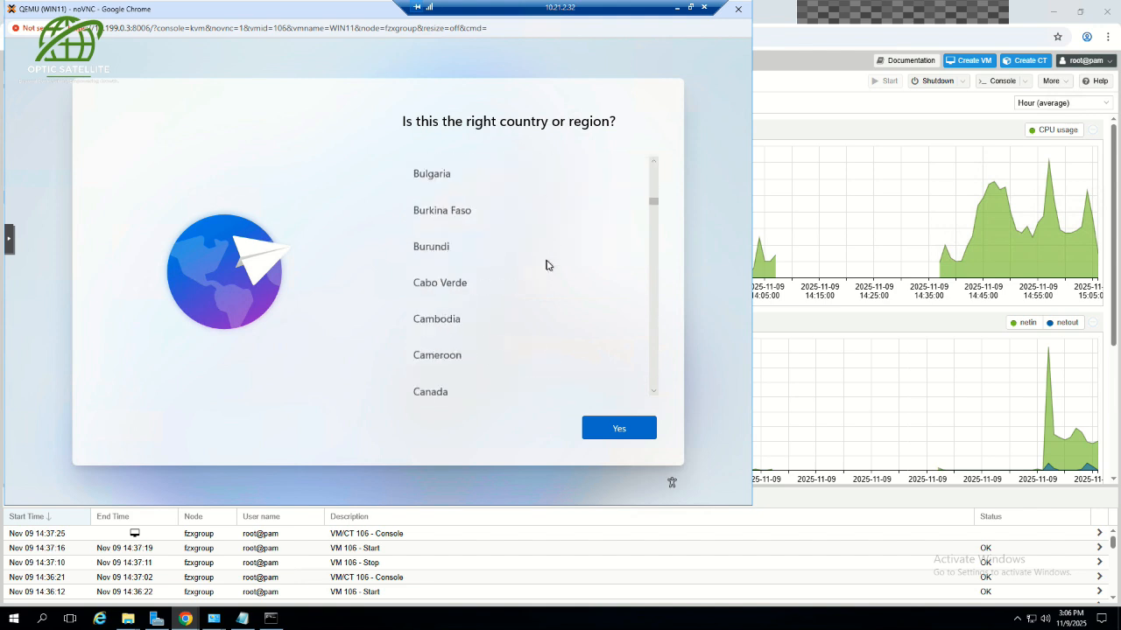
pyautogui.scroll(-1, 545, 265)
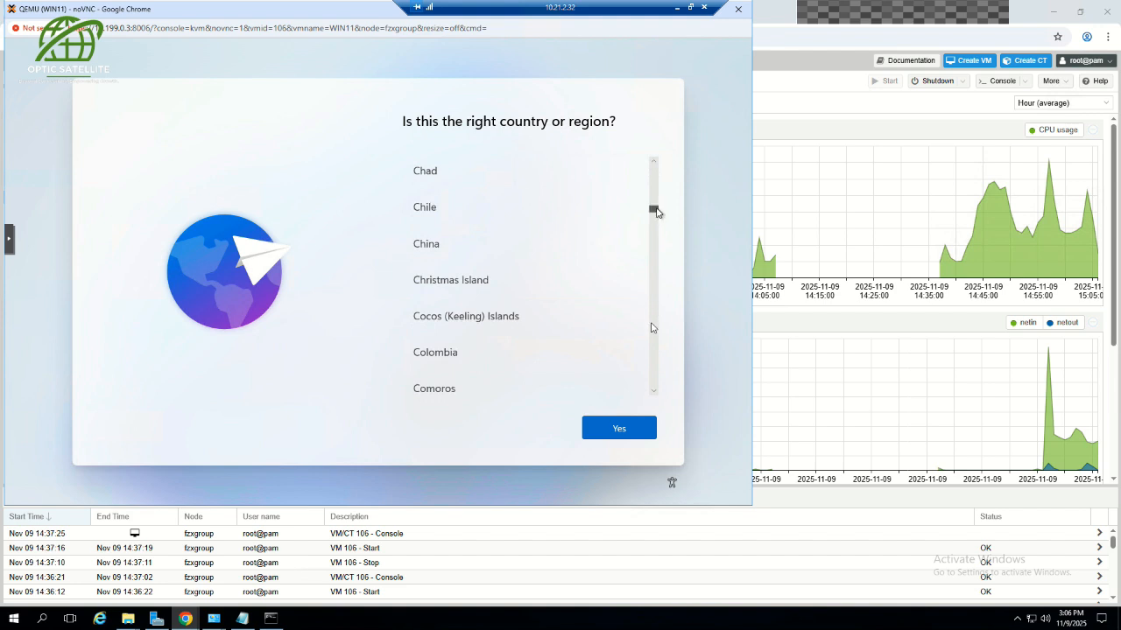
pyautogui.scroll(-1, 652, 328)
pyautogui.moveTo(656, 214); pyautogui.dragTo(652, 323)
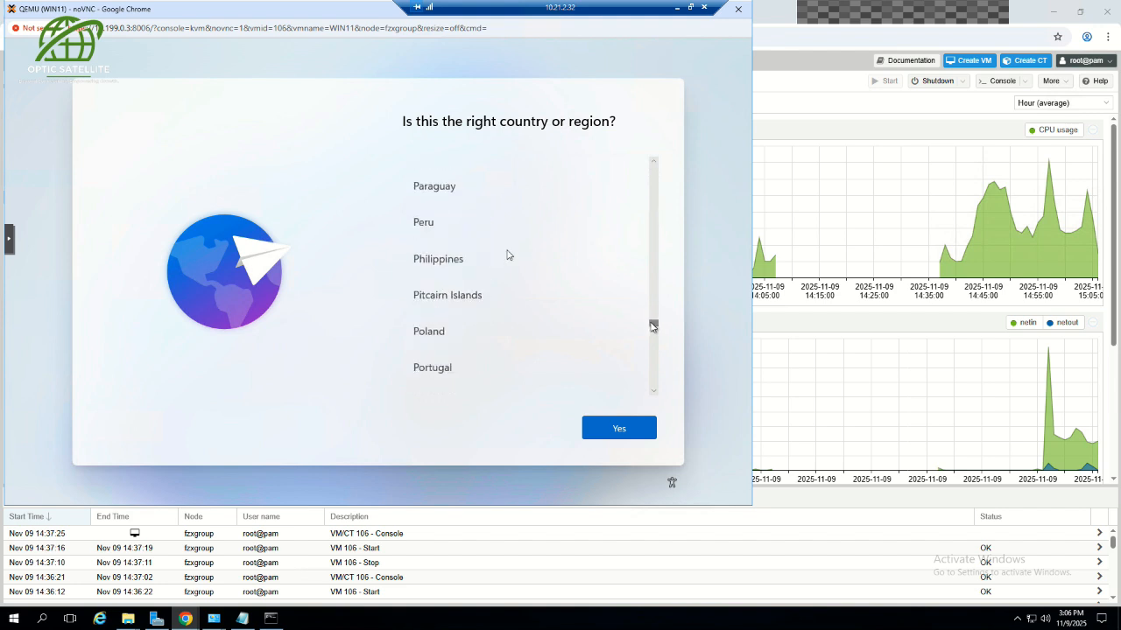
pyautogui.scroll(8, 506, 255)
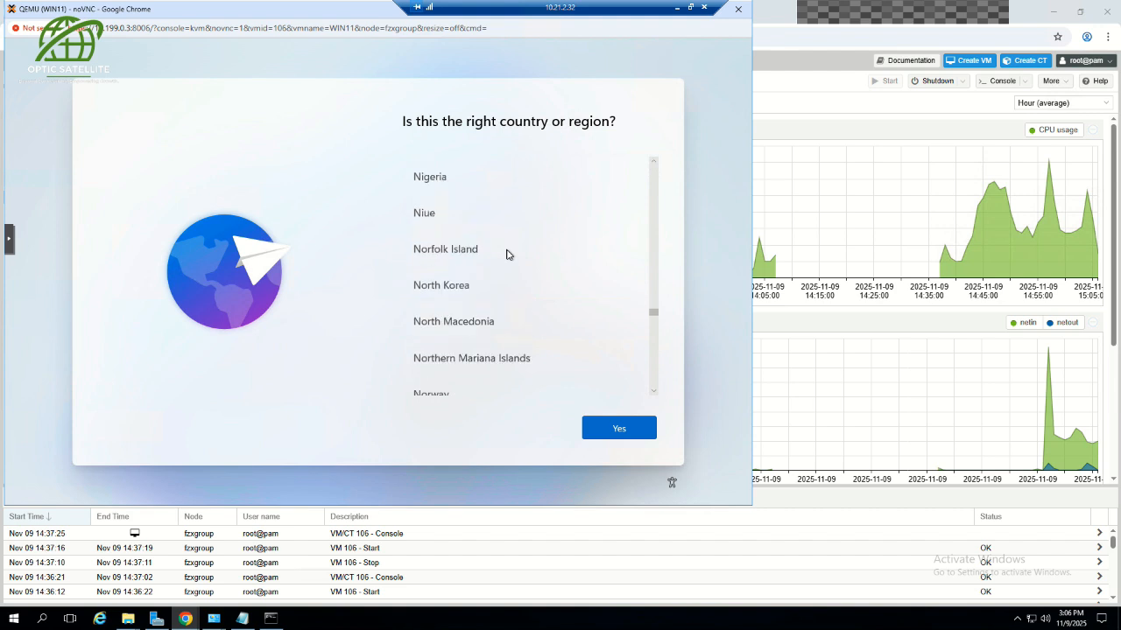
pyautogui.scroll(2, 506, 255)
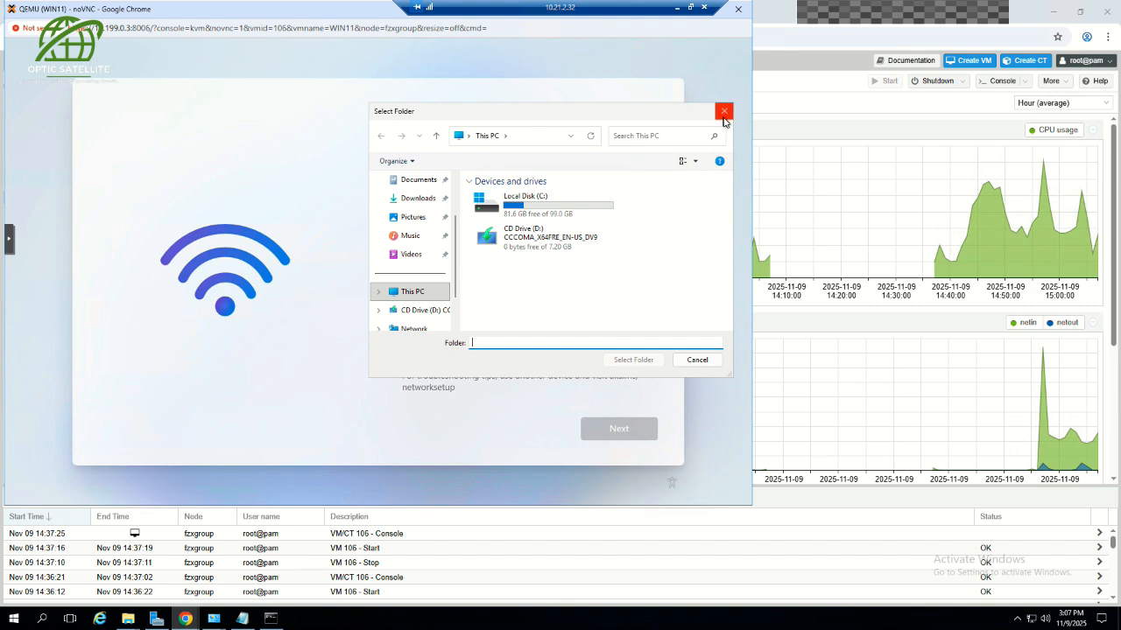
# Dismiss the driver folder selection and run oobe\bypassNRO.cmd in a command prompt to bypass the network requirement
pyautogui.click(723, 111)
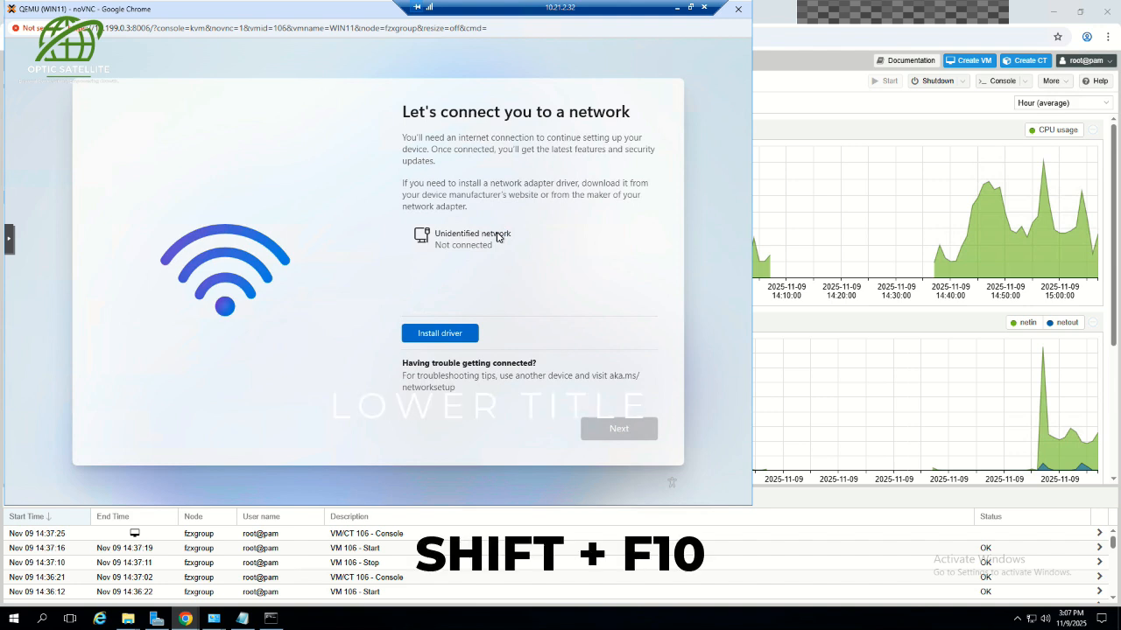
pyautogui.hotkey('shift', 'F10')
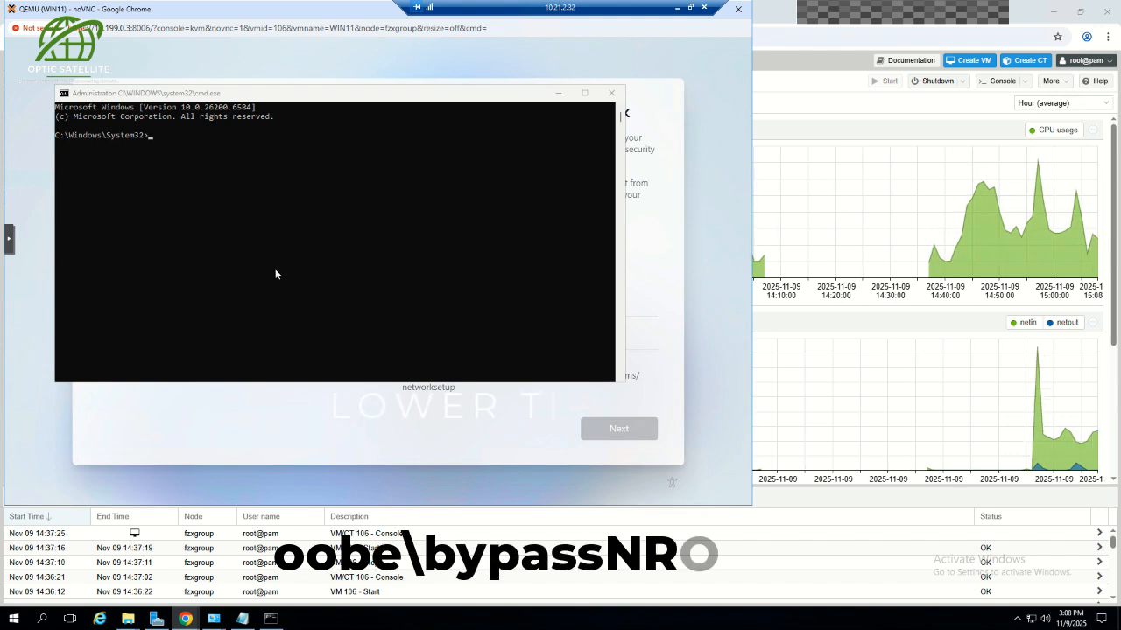
pyautogui.click(295, 213)
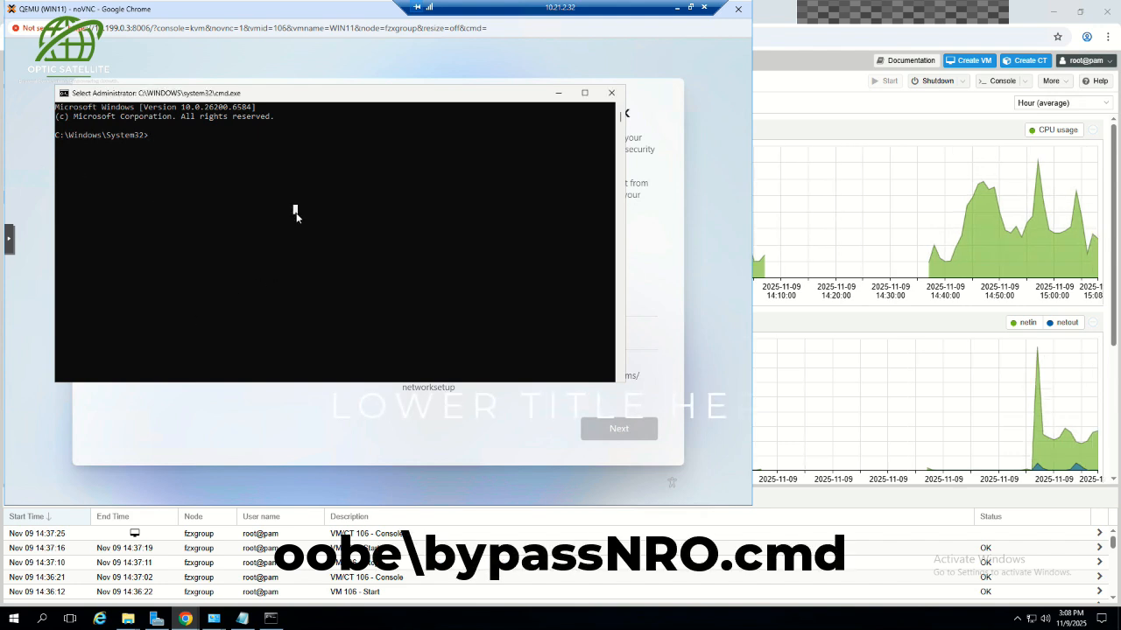
pyautogui.write('oo')
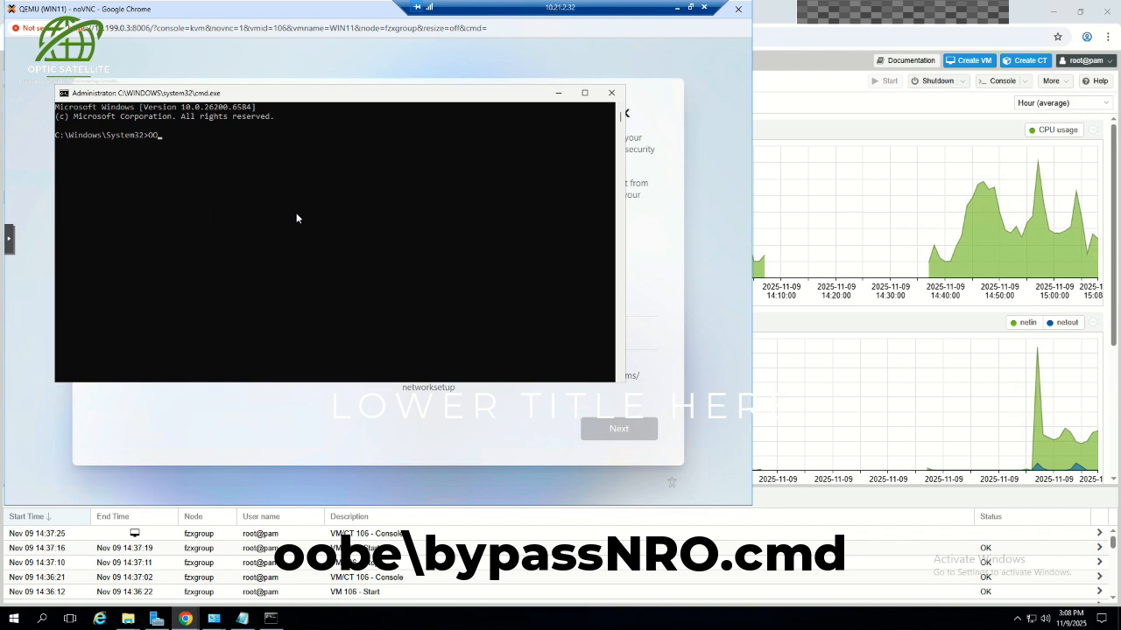
pyautogui.press('BackSpace')
pyautogui.press('BackSpace')
pyautogui.write('oobe\\BypassNr')
pyautogui.press('BackSpace')
pyautogui.press('BackSpace')
pyautogui.write('RO.cmd')
pyautogui.press('Return')
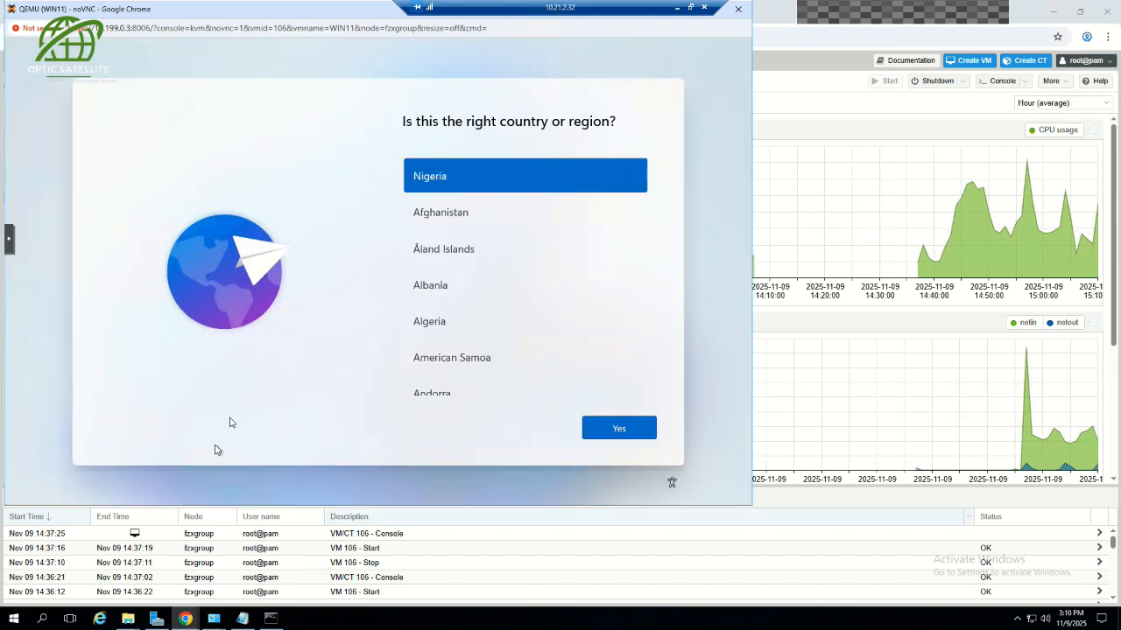
# Confirm Nigeria as the country or region after the setup restarts
pyautogui.click(598, 428)
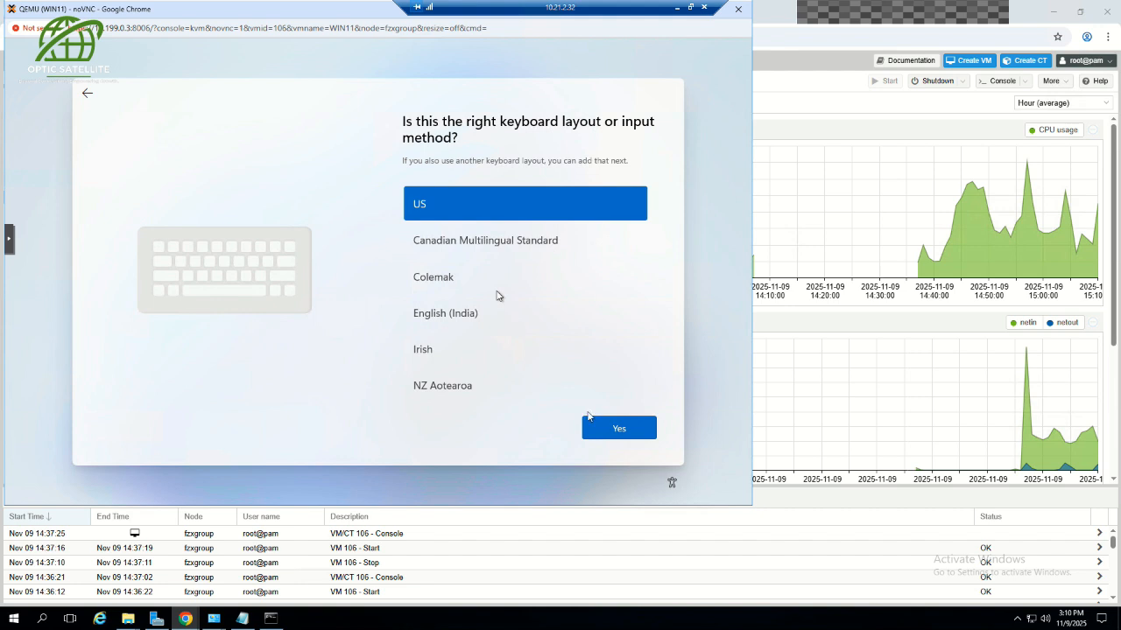
# Keep the US keyboard layout without a second layout and continue the Windows setup without an internet connection
pyautogui.click(634, 432)
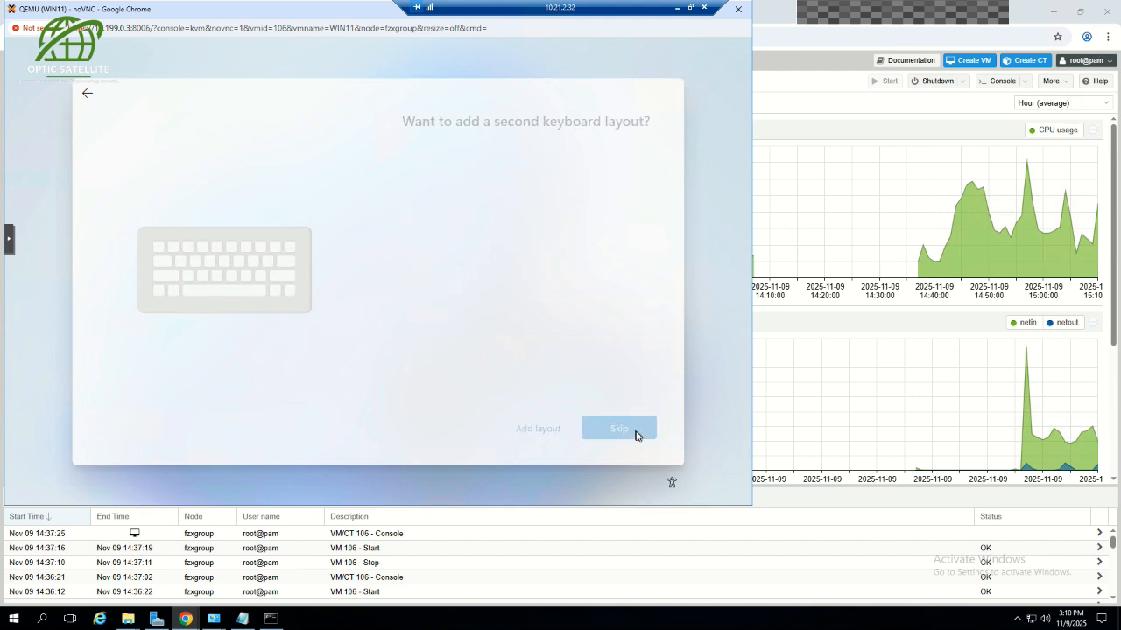
pyautogui.click(619, 430)
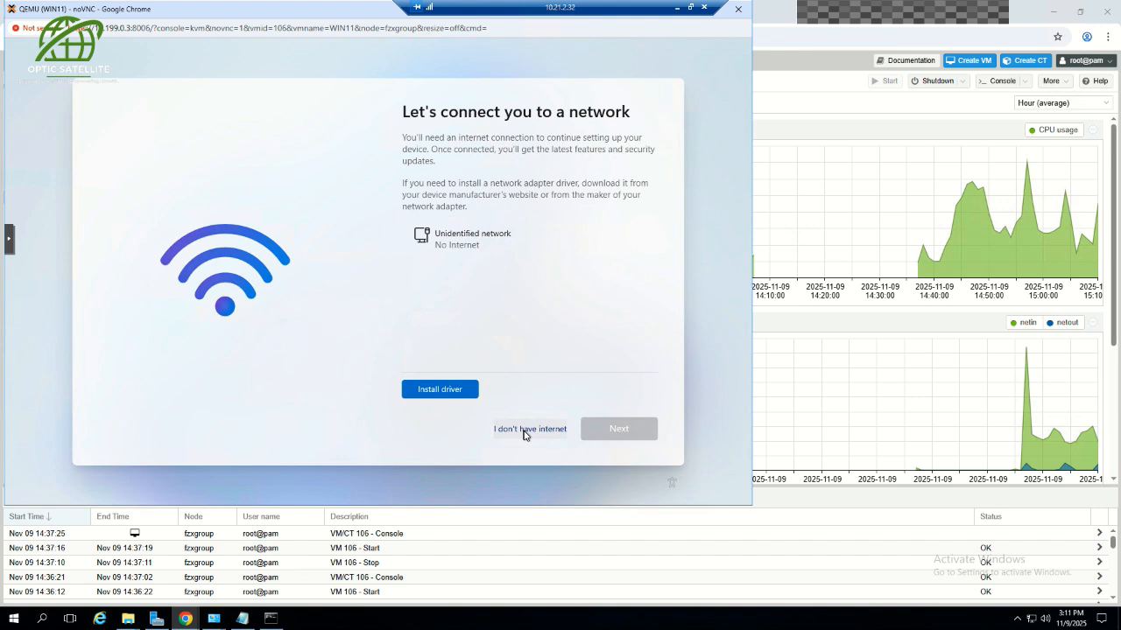
pyautogui.click(525, 429)
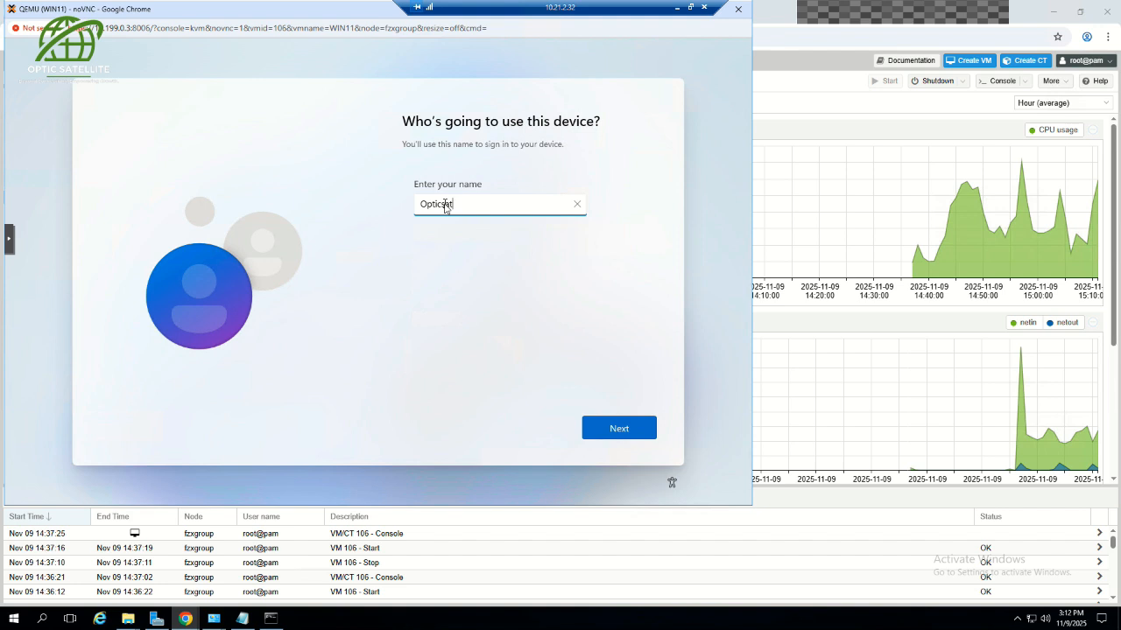
# Set up the local user account under the name Opticsat and leave its password blank
pyautogui.click(602, 435)
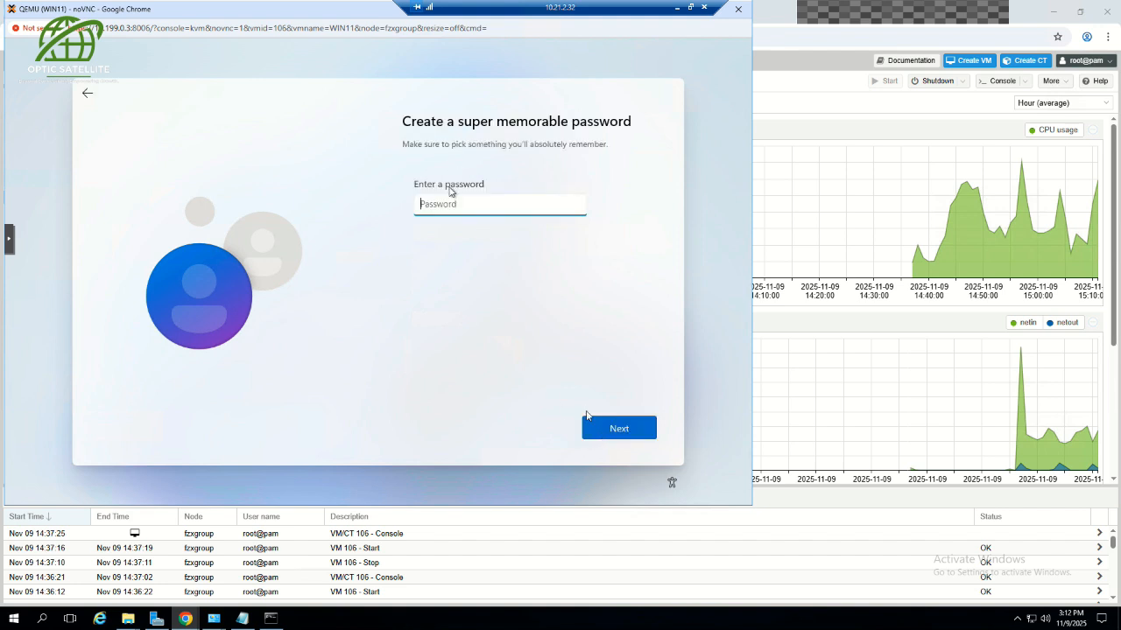
pyautogui.click(613, 433)
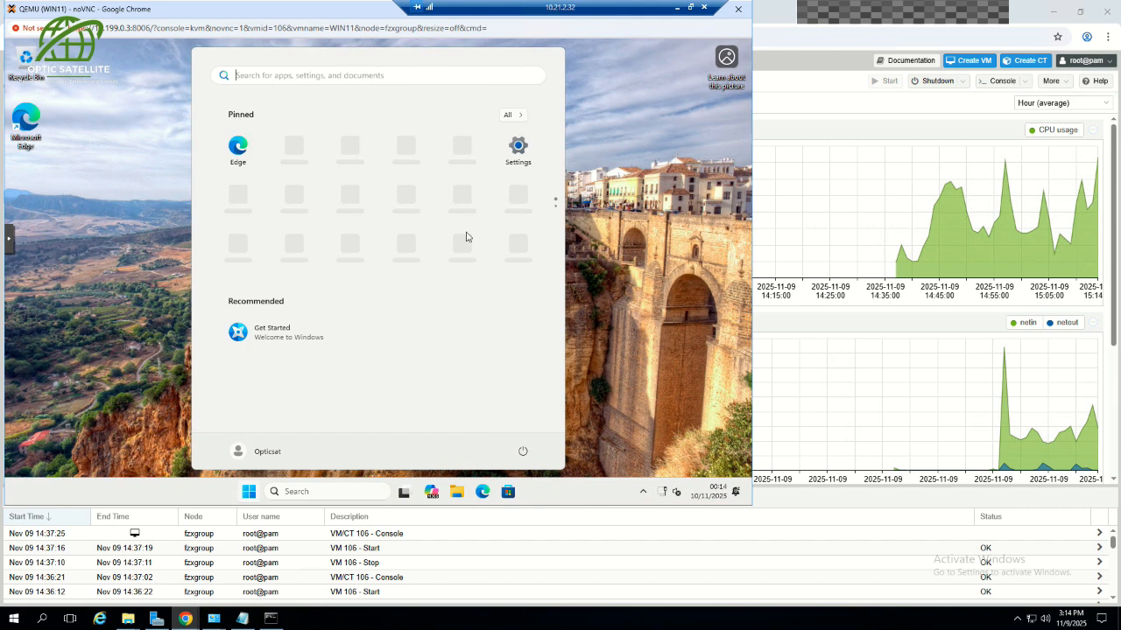
# Dismiss the Start menu and review the device and Windows specifications on the system's About page
pyautogui.click(161, 327)
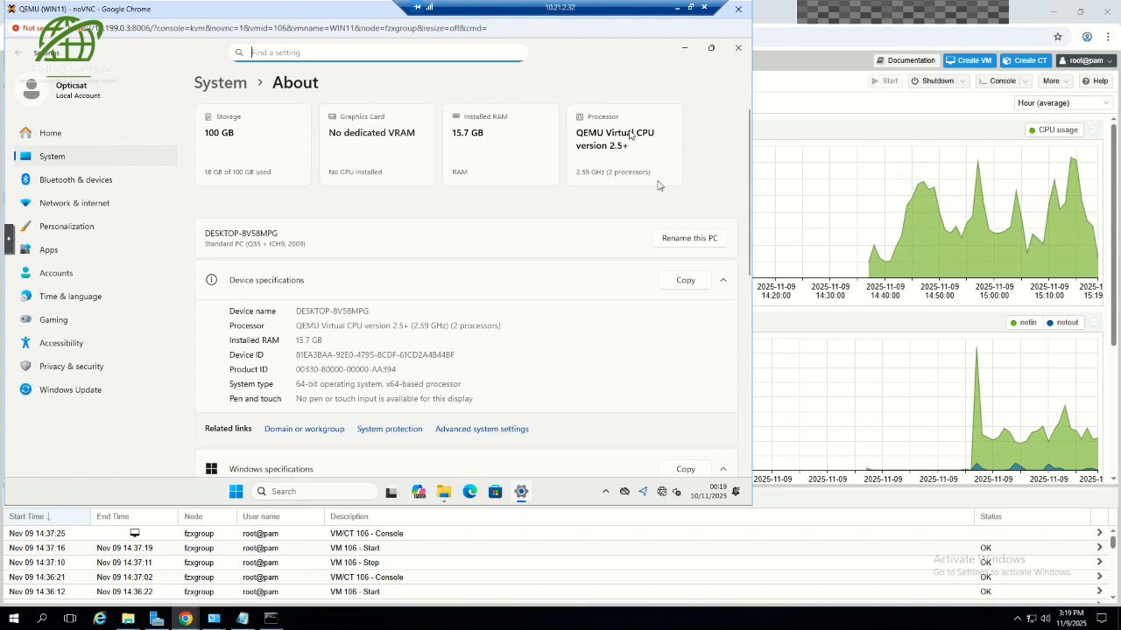
pyautogui.scroll(-3, 560, 219)
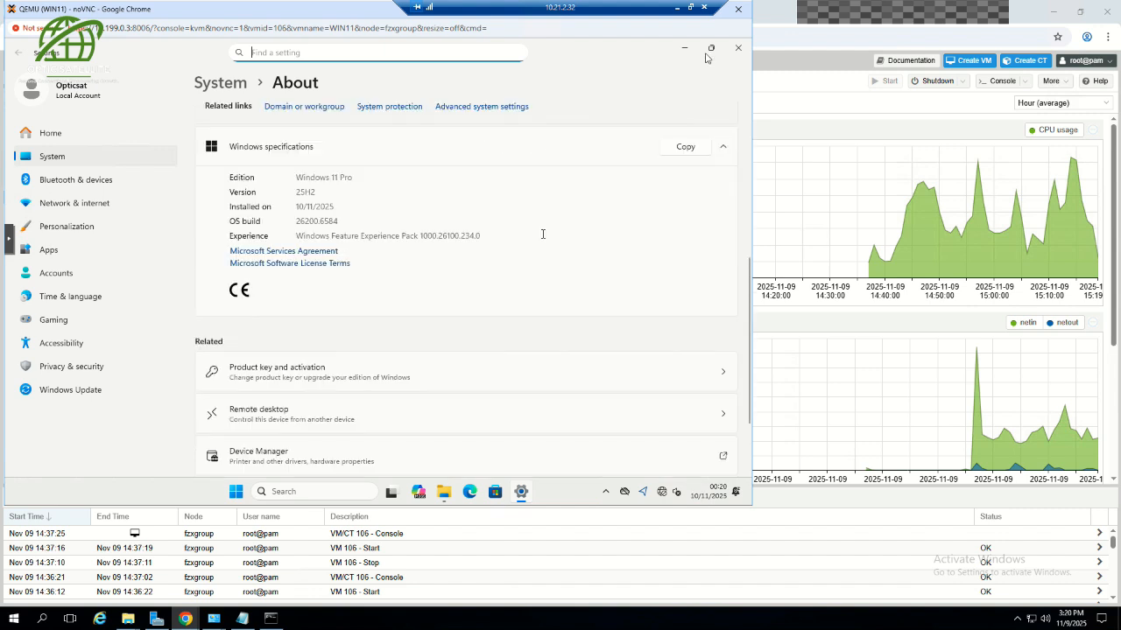
pyautogui.scroll(2, 543, 234)
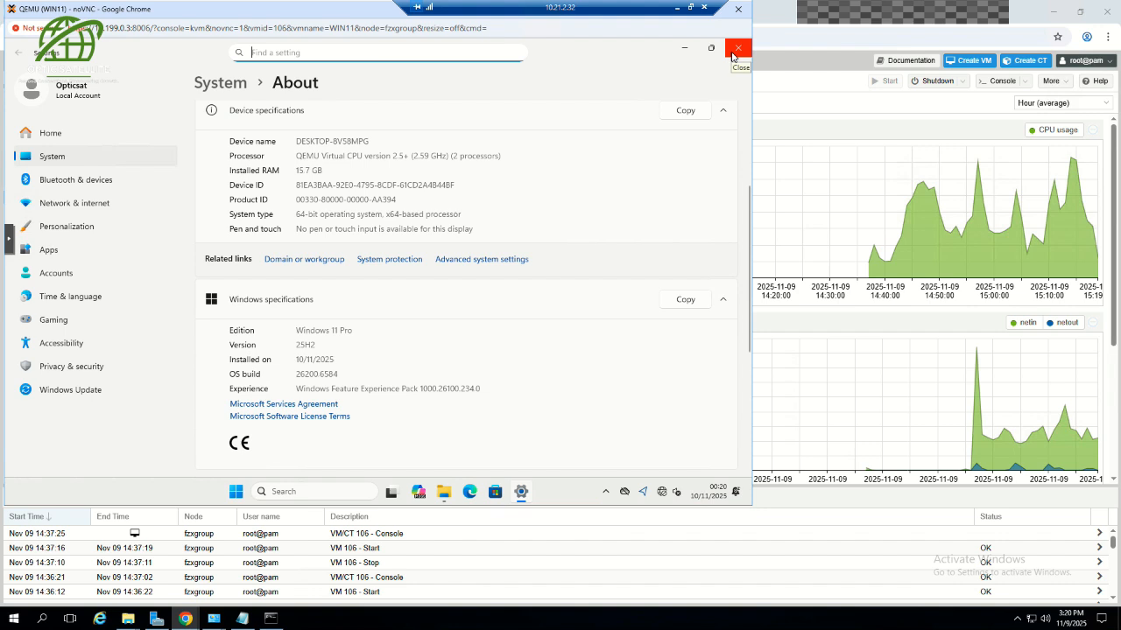